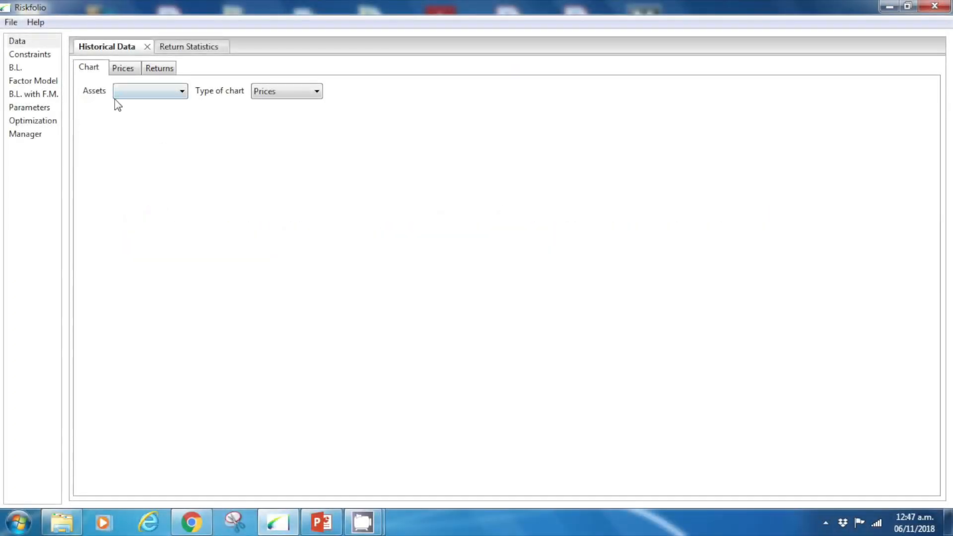
# - Load the asset price history from the workbook 01 Demo Prices.xlsx in the Ejemplo 1 folder
pyautogui.click(11, 23)
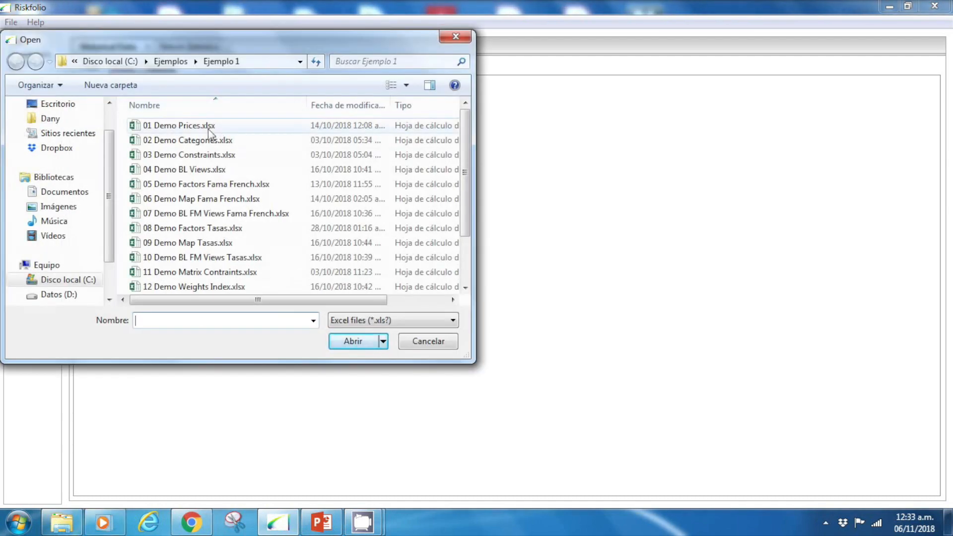
pyautogui.click(208, 129)
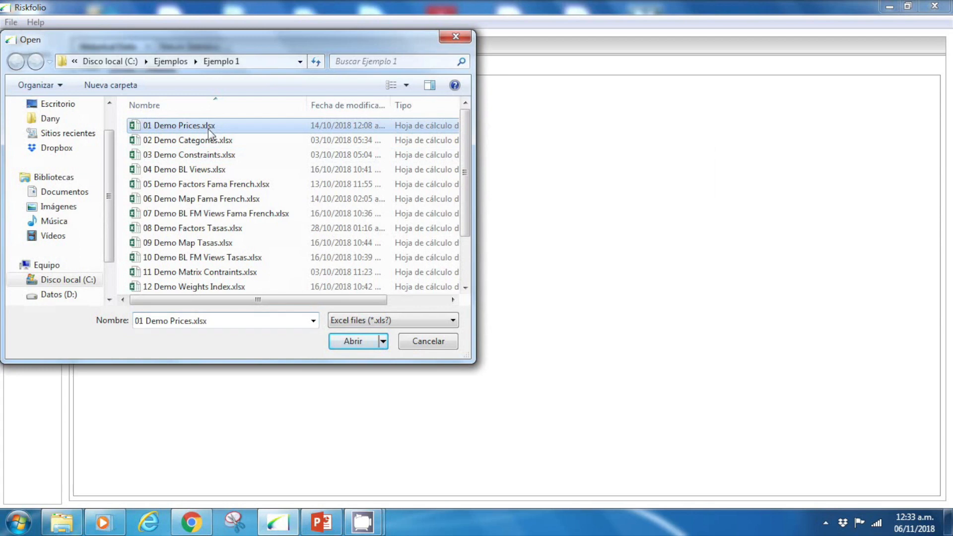
pyautogui.click(353, 347)
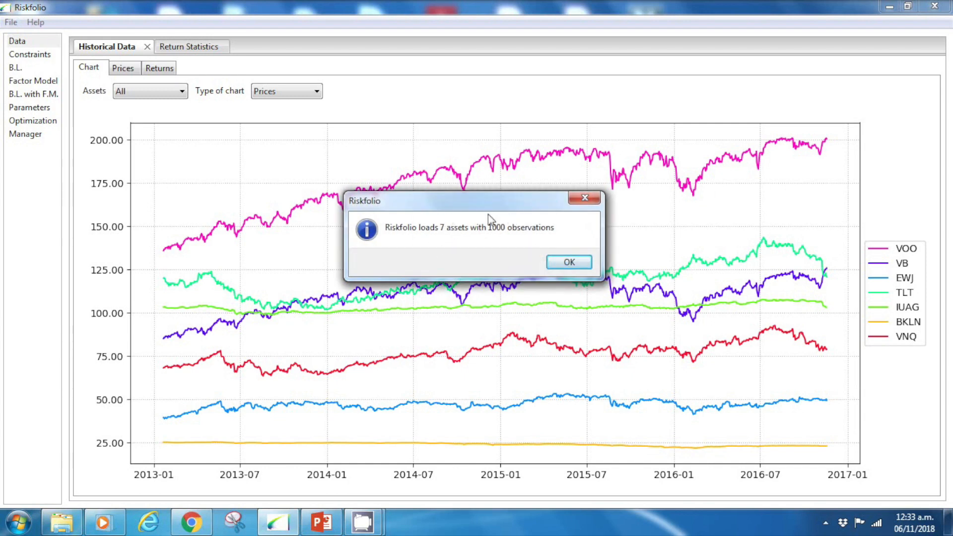
pyautogui.click(570, 262)
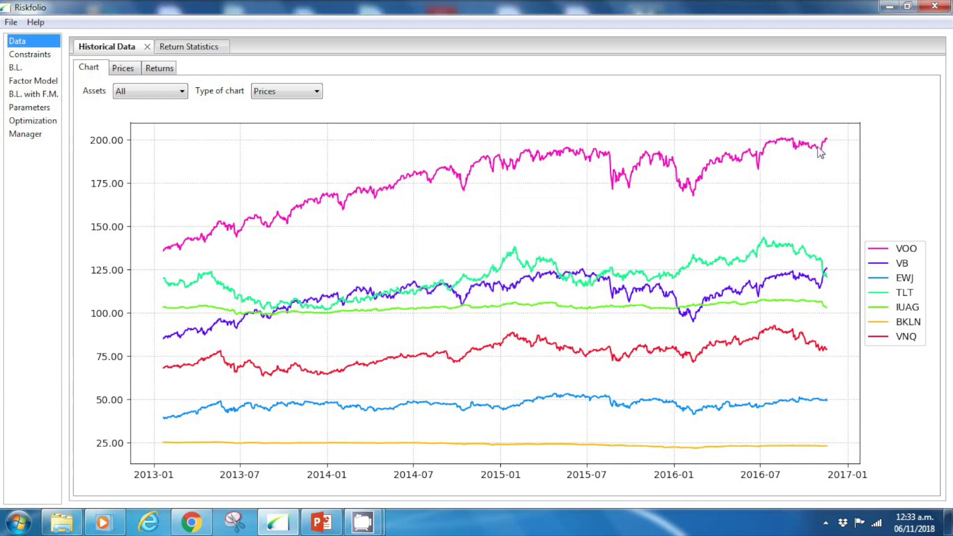
# - Chart the historical data of all assets as Indexed Prices and as Returns
pyautogui.click(288, 94)
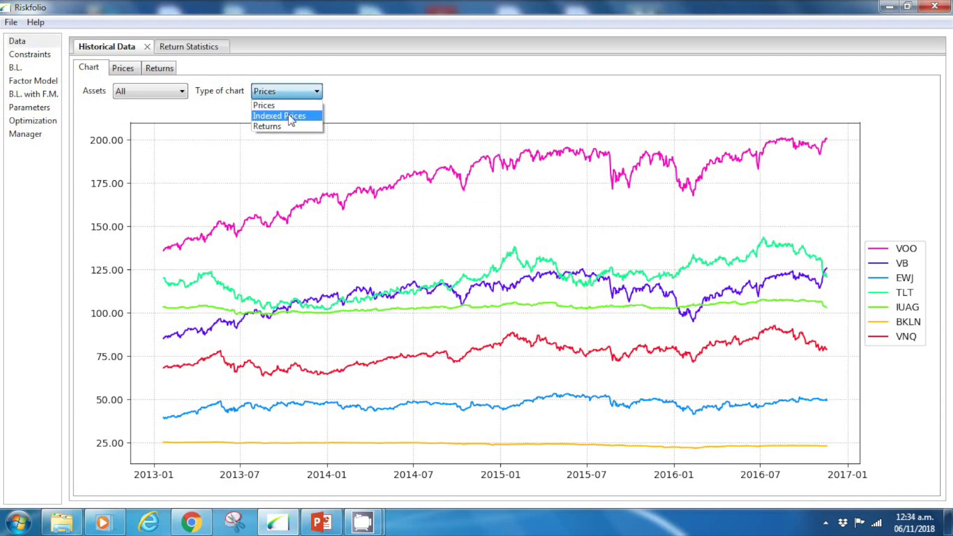
pyautogui.click(288, 116)
pyautogui.click(302, 93)
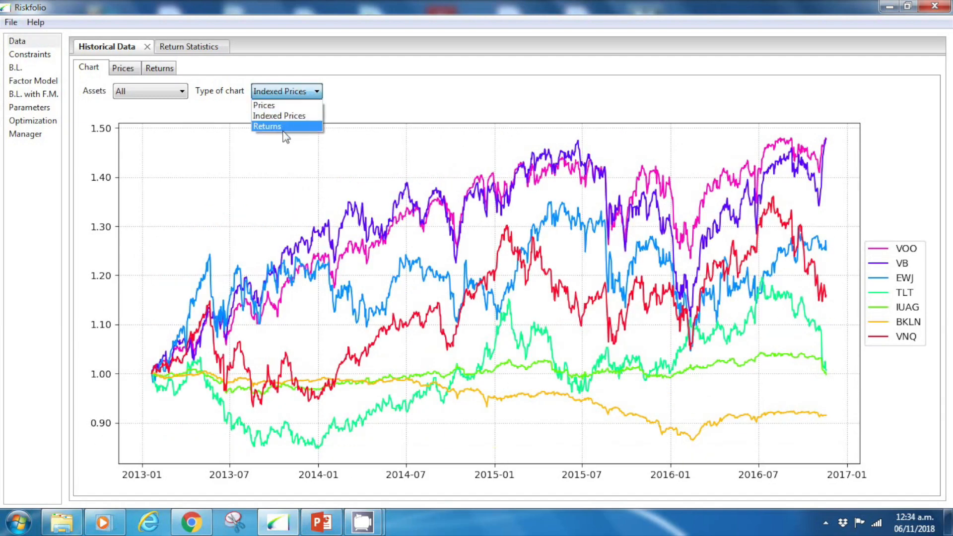
pyautogui.click(287, 130)
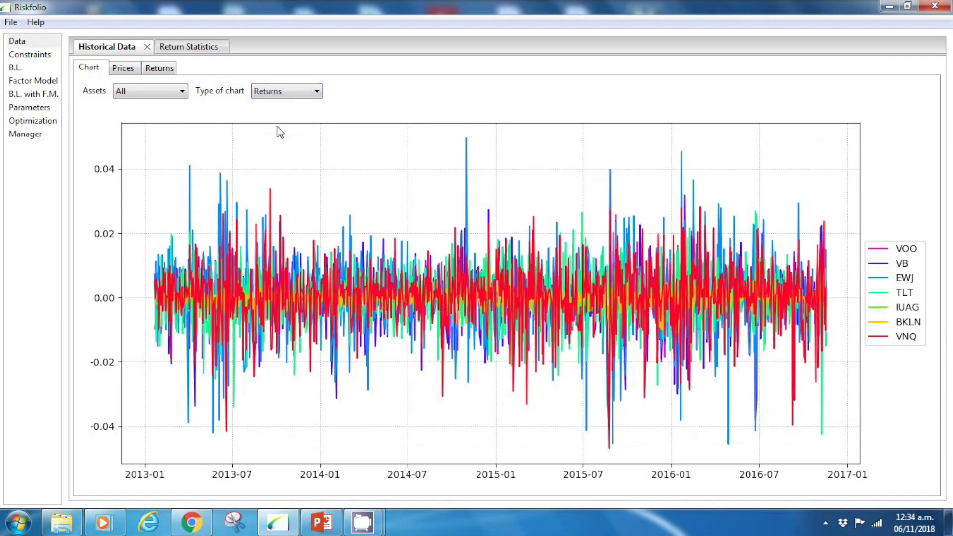
# - Limit the historical chart to the EWJ asset and show it as Indexed Prices
pyautogui.click(168, 97)
pyautogui.click(160, 138)
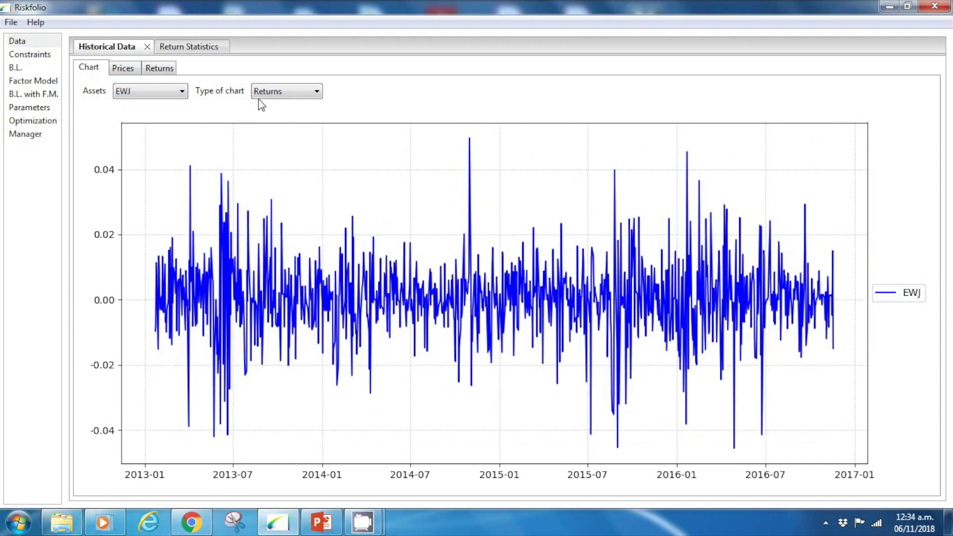
pyautogui.click(261, 92)
pyautogui.click(271, 118)
# - Review the historical prices table, and the frequency and return calculation options available for the returns
pyautogui.click(135, 74)
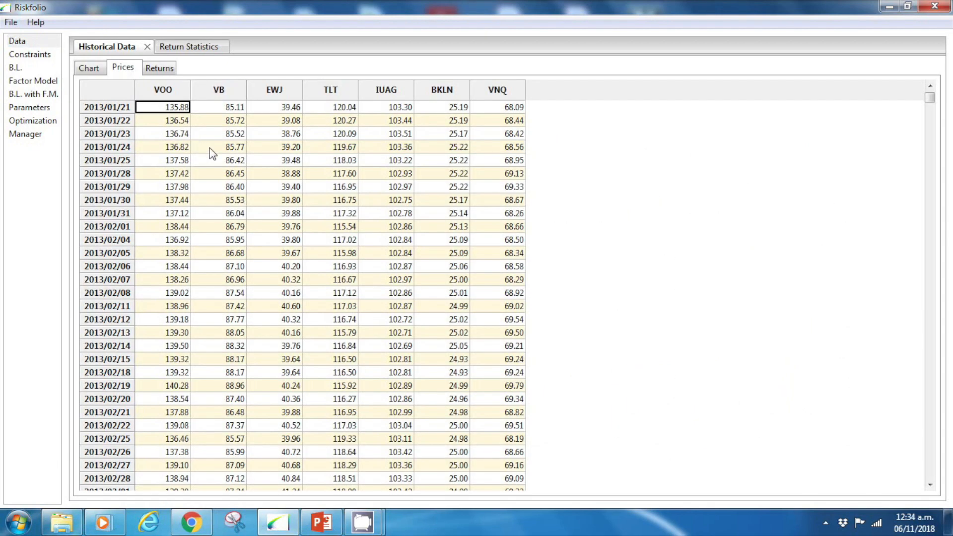
pyautogui.click(161, 68)
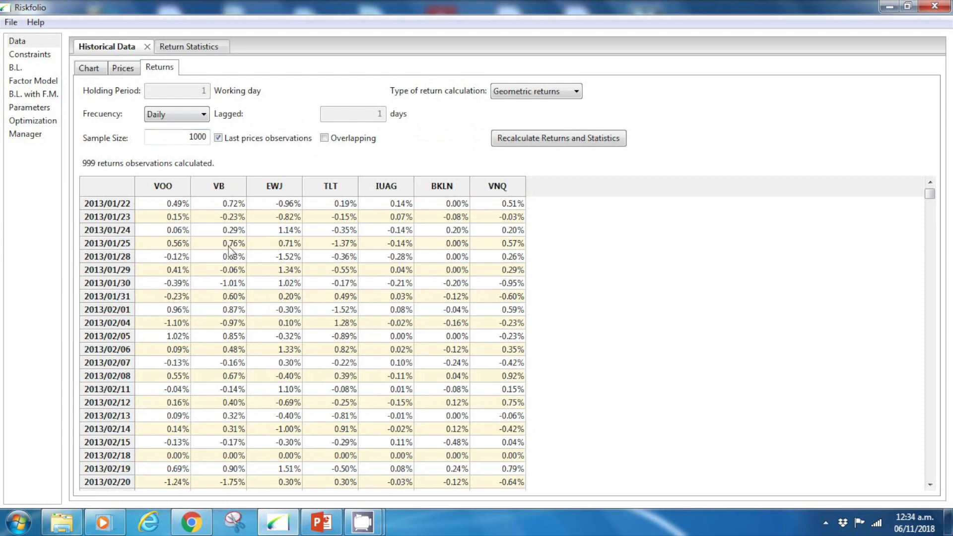
pyautogui.click(198, 118)
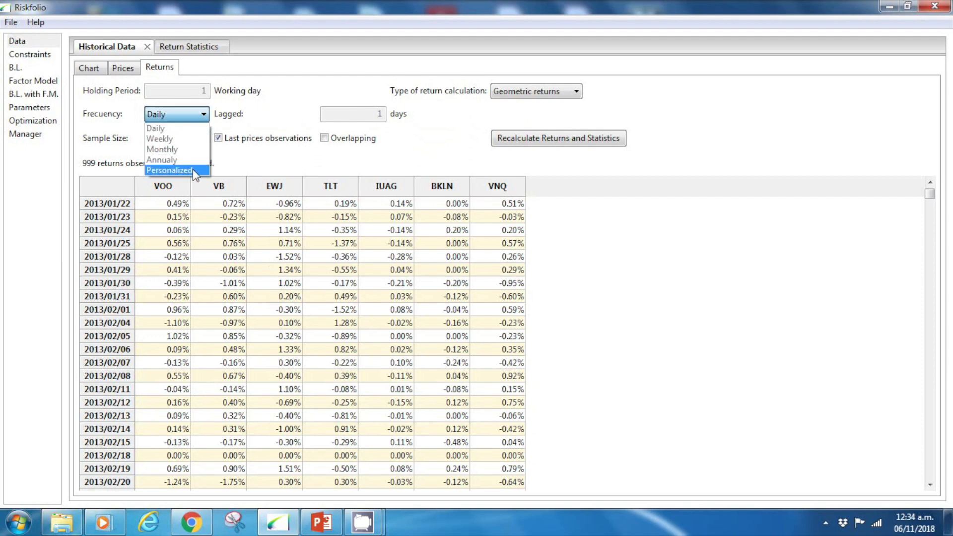
pyautogui.click(242, 151)
pyautogui.click(543, 89)
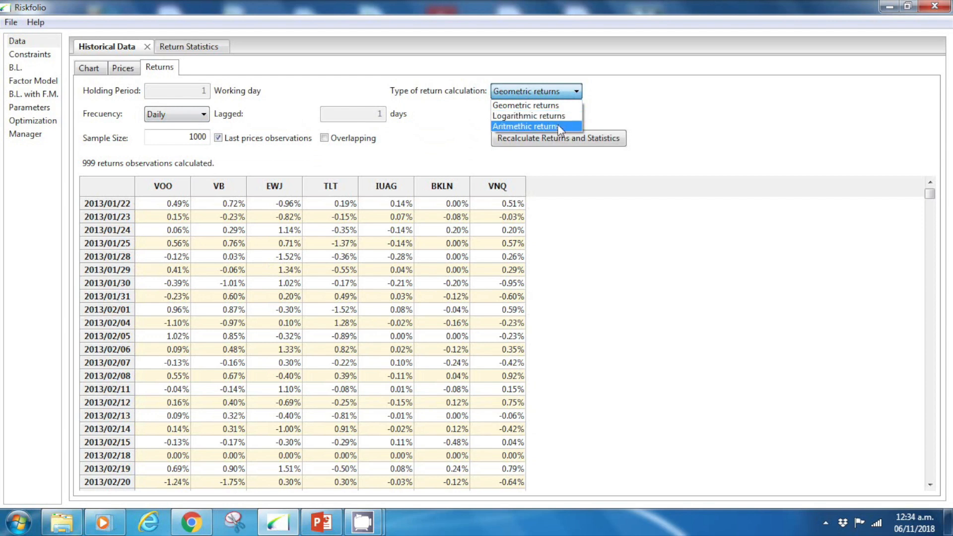
pyautogui.click(626, 97)
# - Set the returns sample size to 500, turn off Last prices observations, and recalculate the returns and statistics
pyautogui.doubleClick(199, 137)
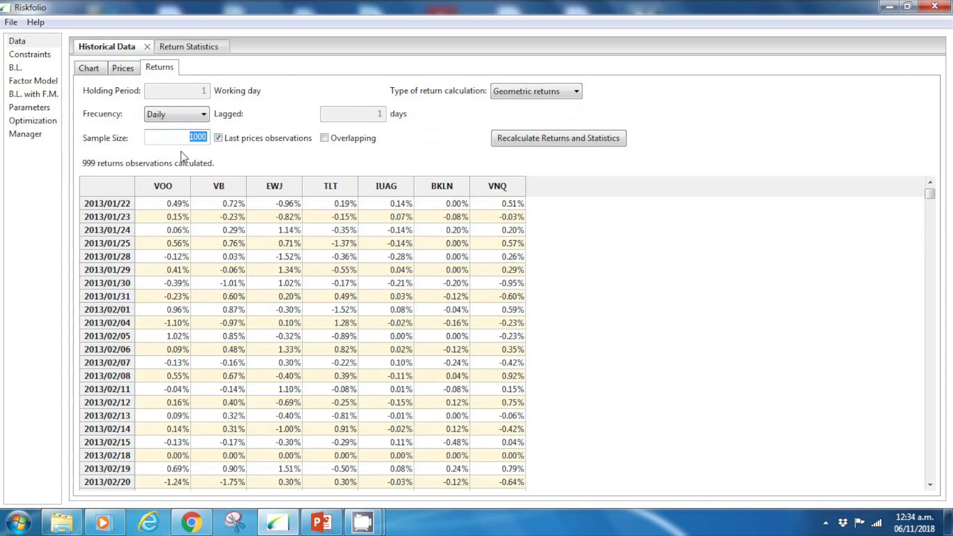
pyautogui.write('500')
pyautogui.click(234, 140)
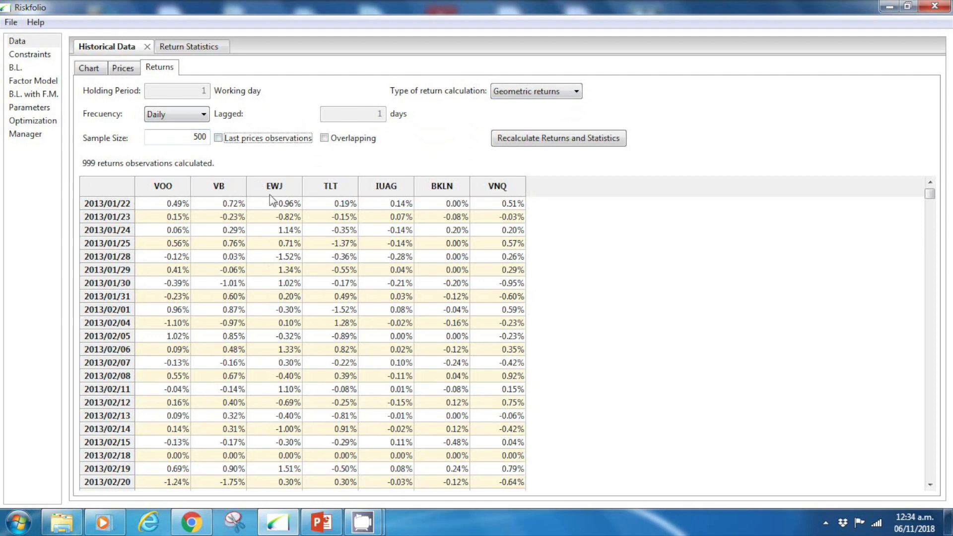
pyautogui.click(534, 142)
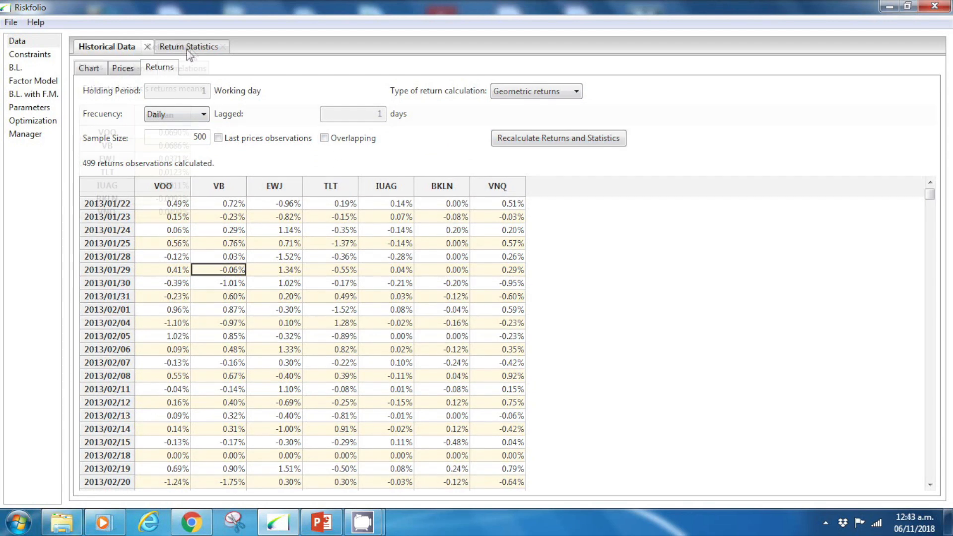
# - Examine the return statistics of the assets: the means, the covariance matrix and the correlation matrix
pyautogui.click(188, 52)
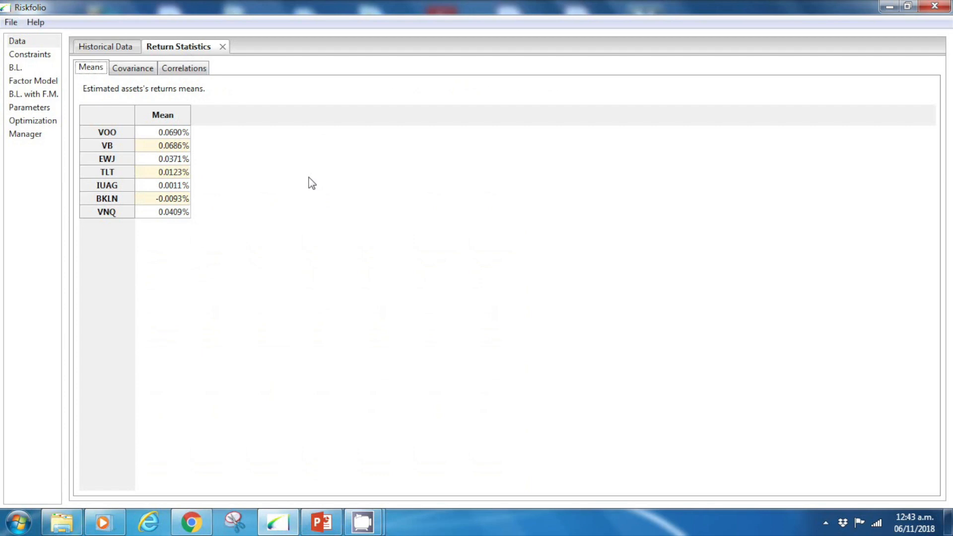
pyautogui.click(146, 69)
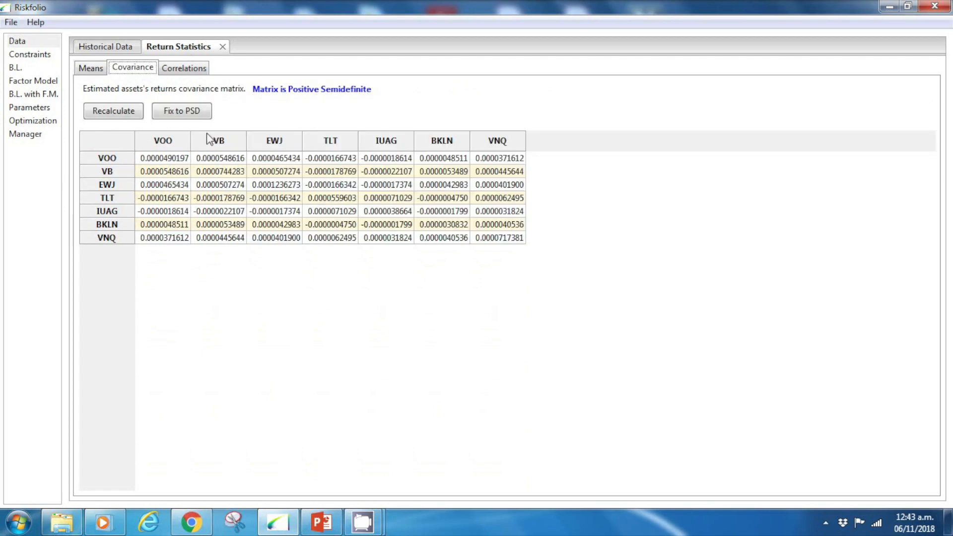
pyautogui.click(179, 68)
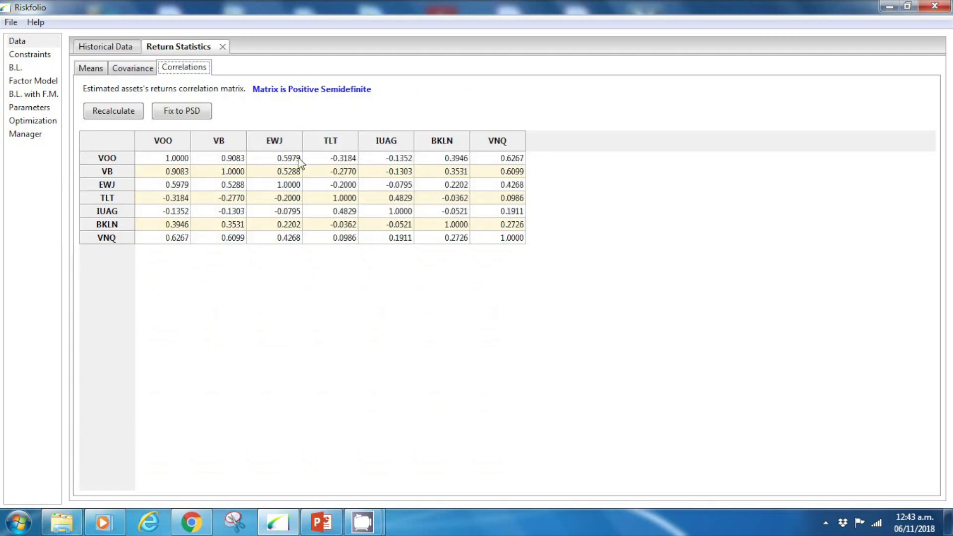
pyautogui.click(148, 70)
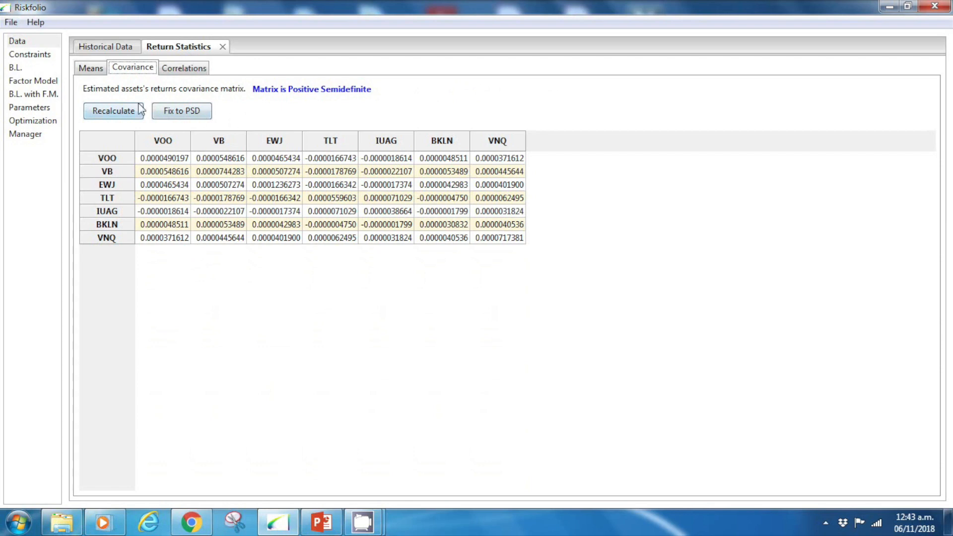
# - Check the available positive semidefinite (PSD) fix methods in the parameters and return to the covariance matrix
pyautogui.click(42, 109)
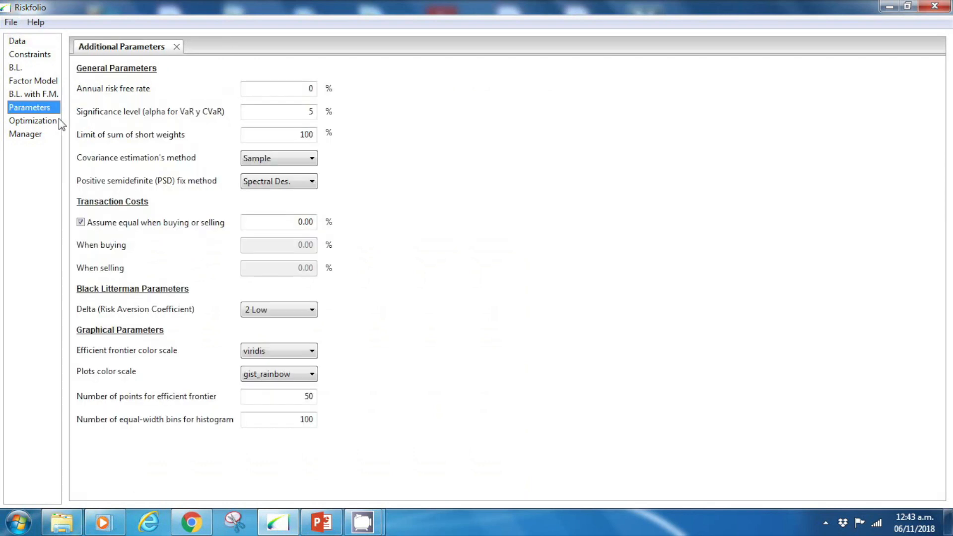
pyautogui.click(315, 181)
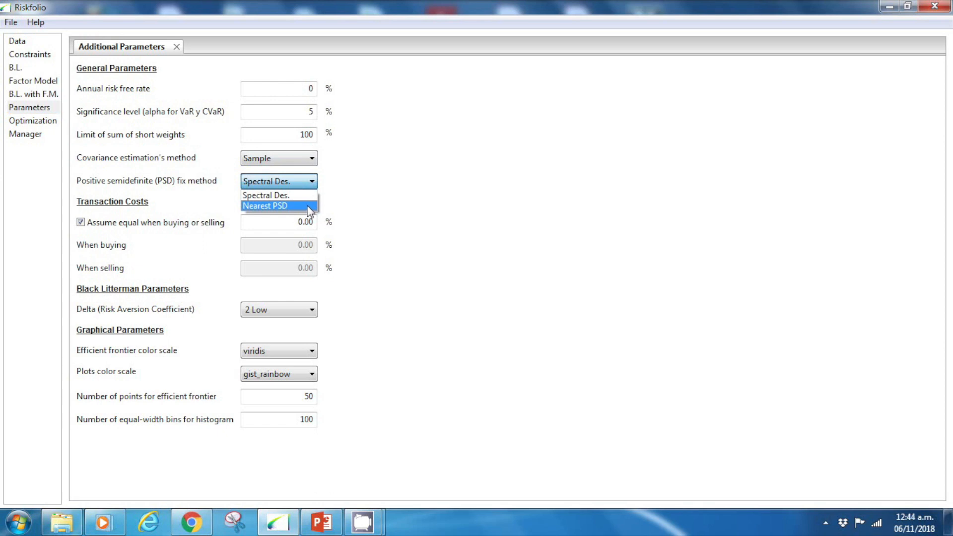
pyautogui.click(22, 46)
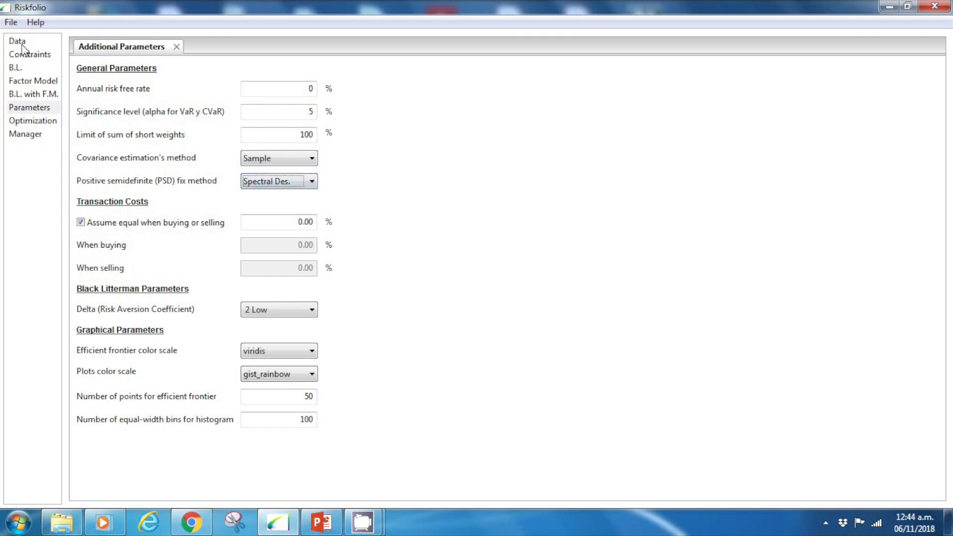
pyautogui.click(20, 41)
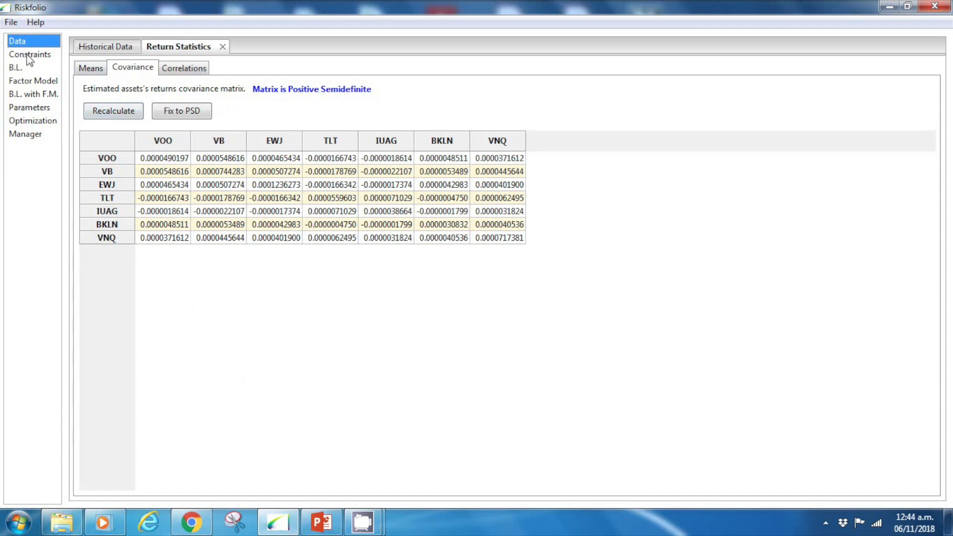
# - Check which covariance estimation methods the additional parameters offer
pyautogui.click(36, 108)
pyautogui.click(311, 159)
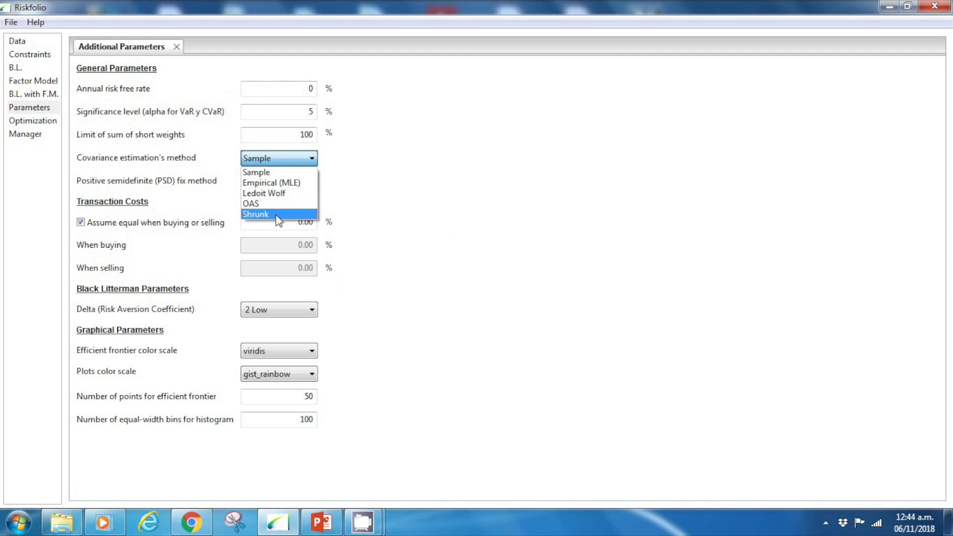
pyautogui.click(362, 170)
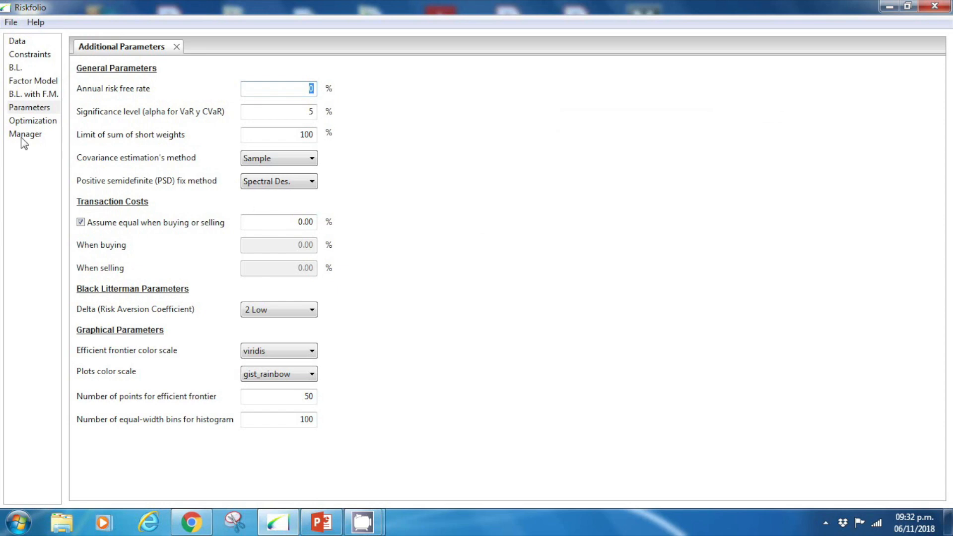
# - Review the methodologies and the Sharpe ratio risk measures offered for the portfolio optimization model
pyautogui.click(38, 121)
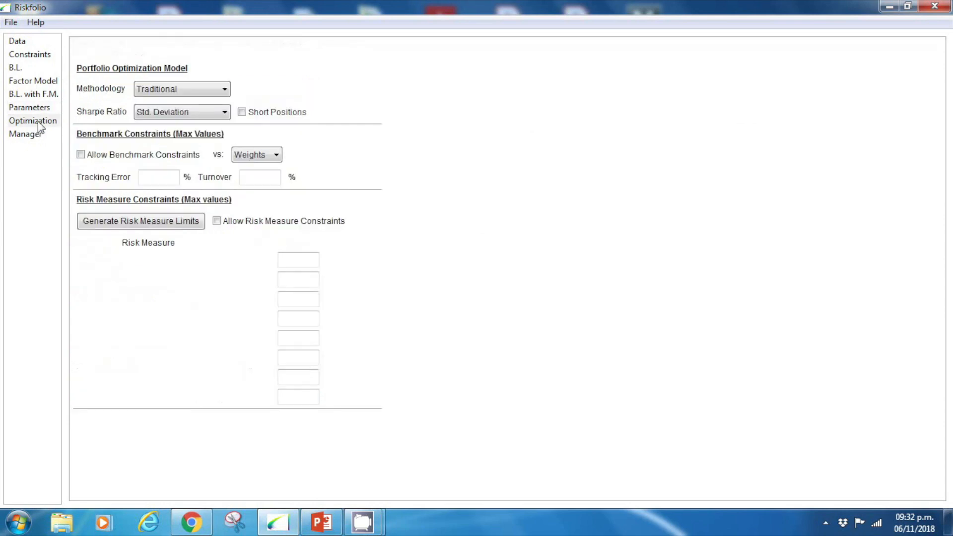
pyautogui.click(192, 94)
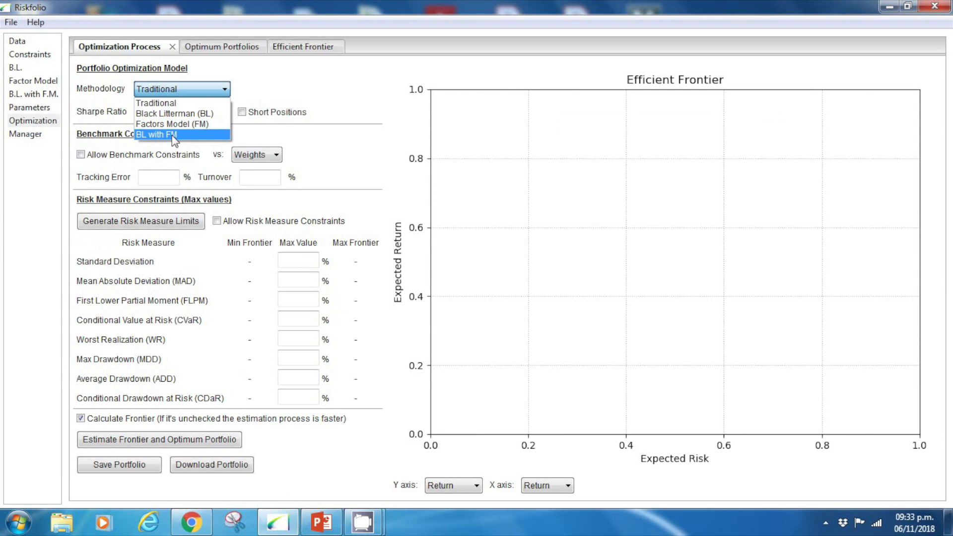
pyautogui.click(181, 155)
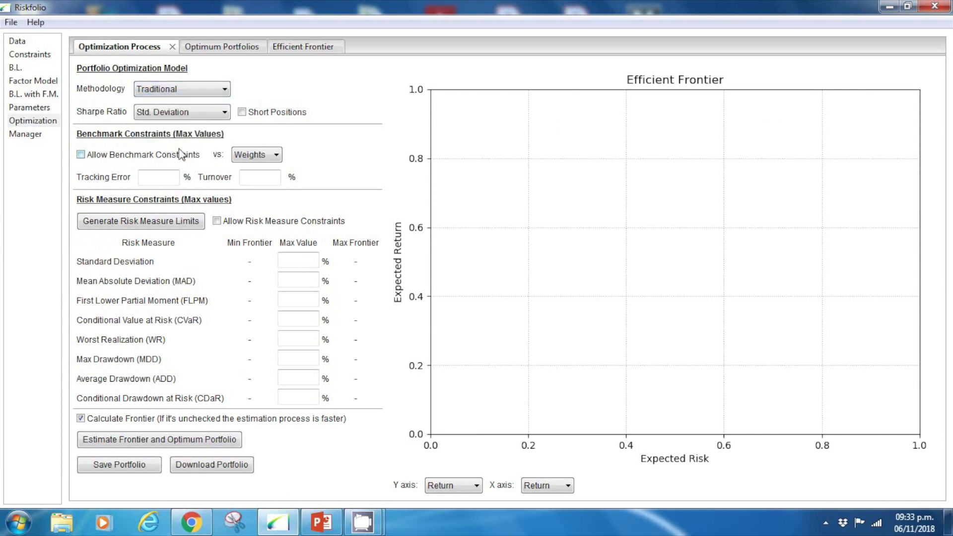
pyautogui.click(181, 112)
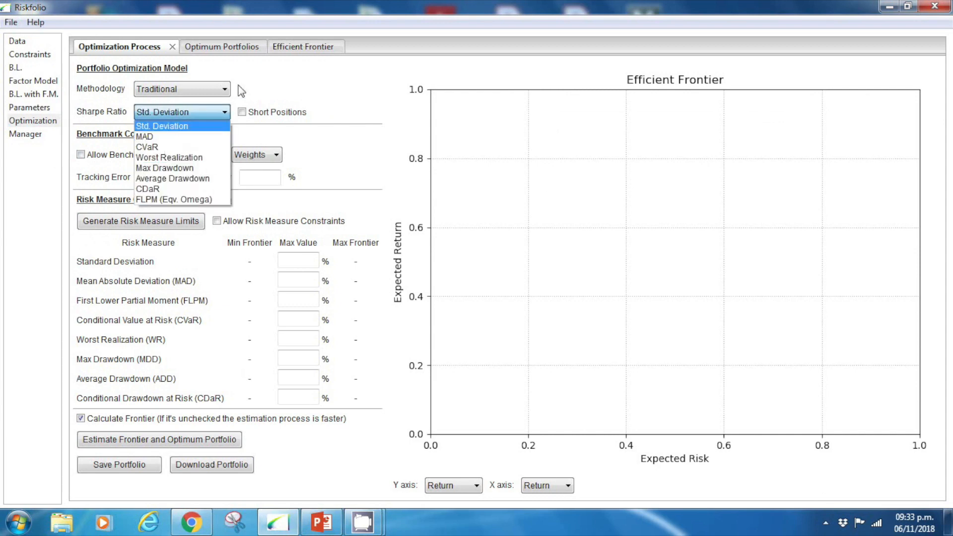
pyautogui.click(283, 97)
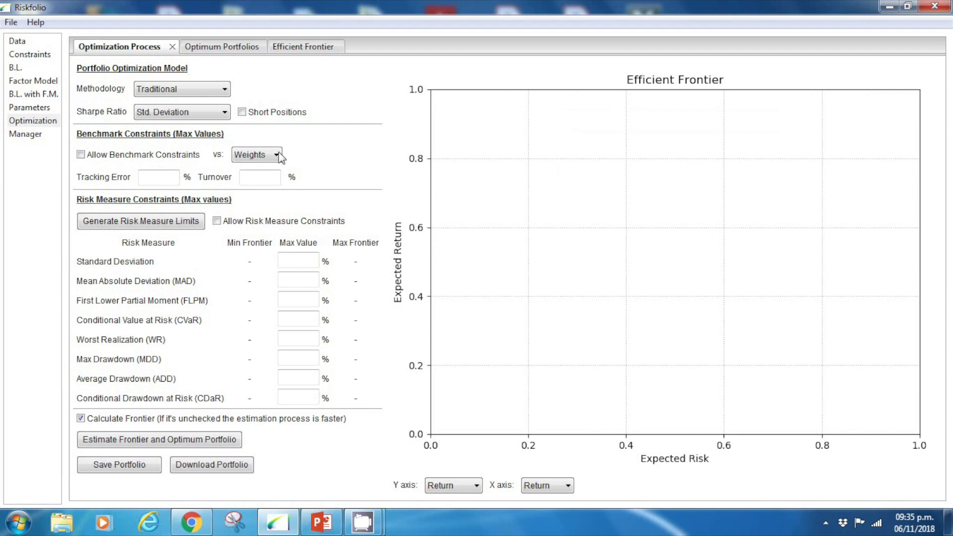
pyautogui.click(214, 114)
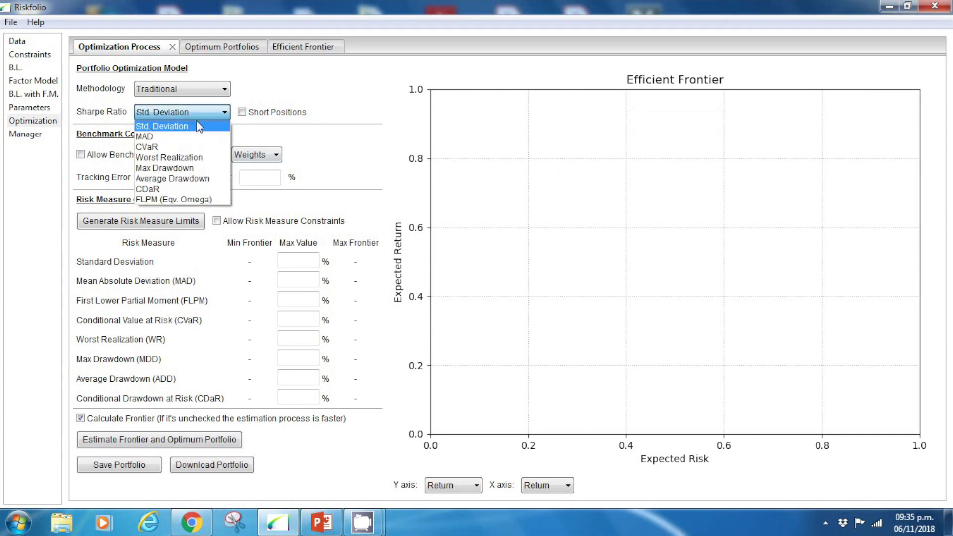
pyautogui.click(433, 140)
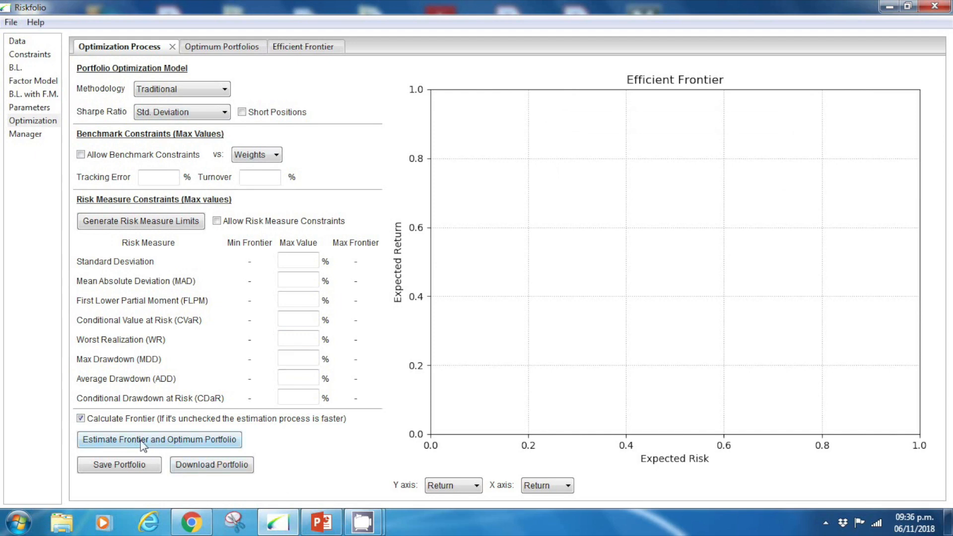
# - Estimate the efficient frontier and optimum portfolio with the Traditional methodology and the Std. Deviation Sharpe ratio
pyautogui.click(161, 443)
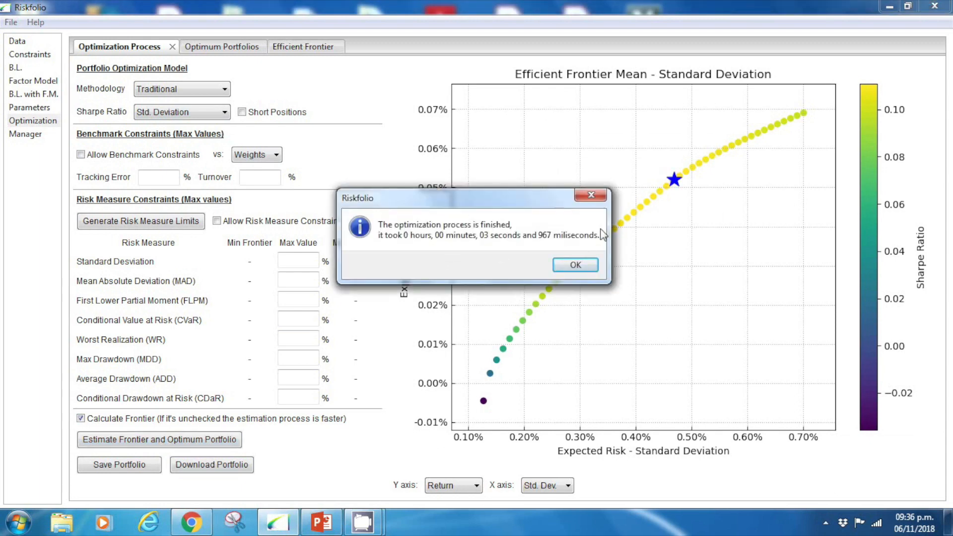
pyautogui.click(576, 263)
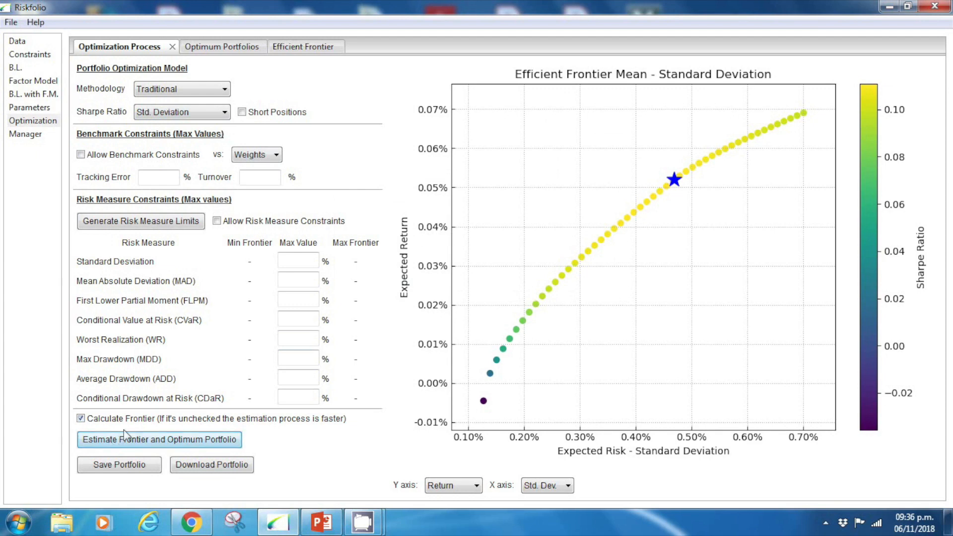
# - Check the number of points for the efficient frontier in the additional parameters and return to the optimization
pyautogui.click(47, 108)
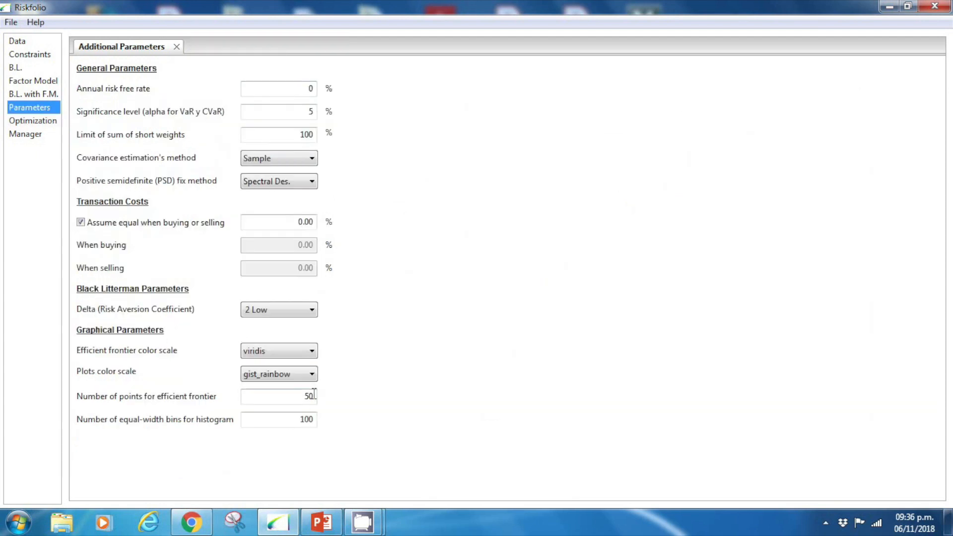
pyautogui.click(45, 122)
# - Review the optimum portfolio's composition, its statistics with the returns histogram, and its historical drawdown charts
pyautogui.click(226, 50)
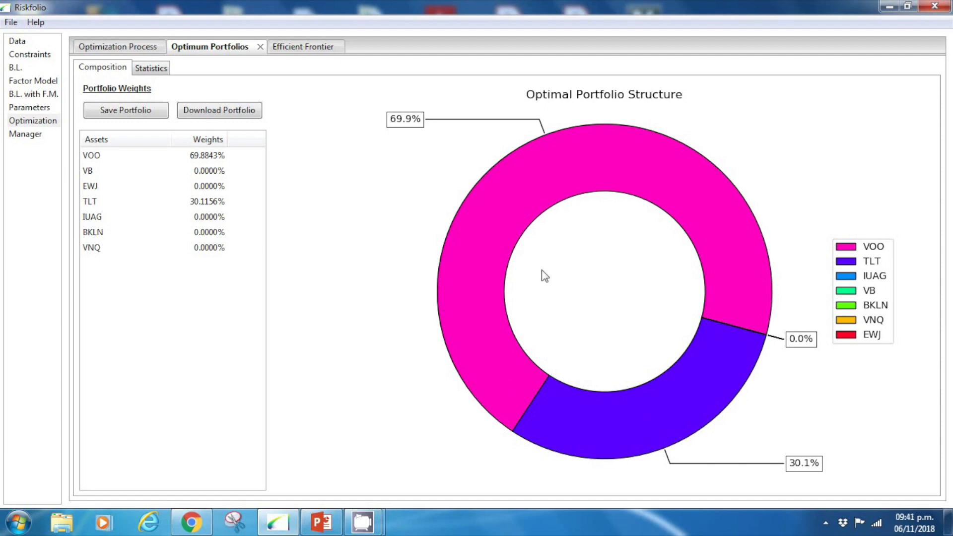
pyautogui.click(154, 68)
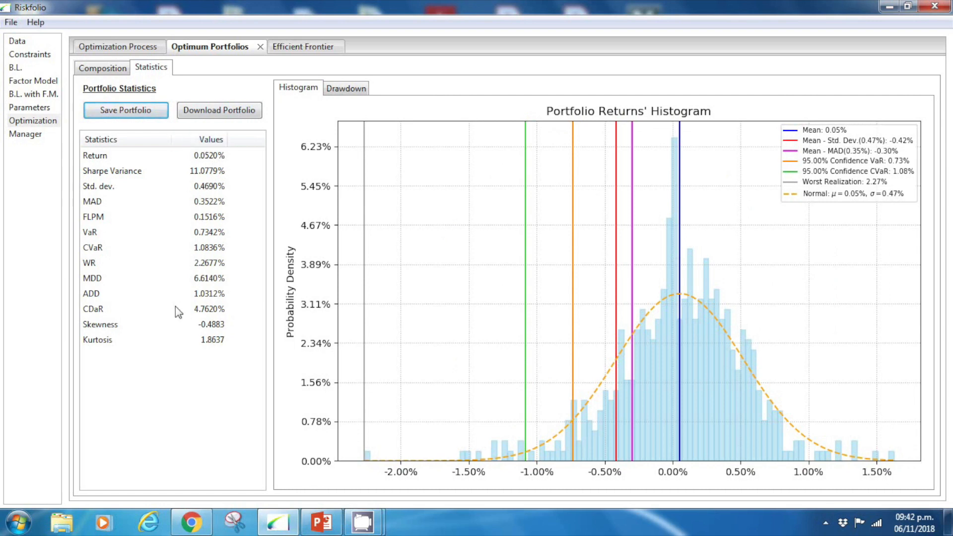
pyautogui.click(344, 92)
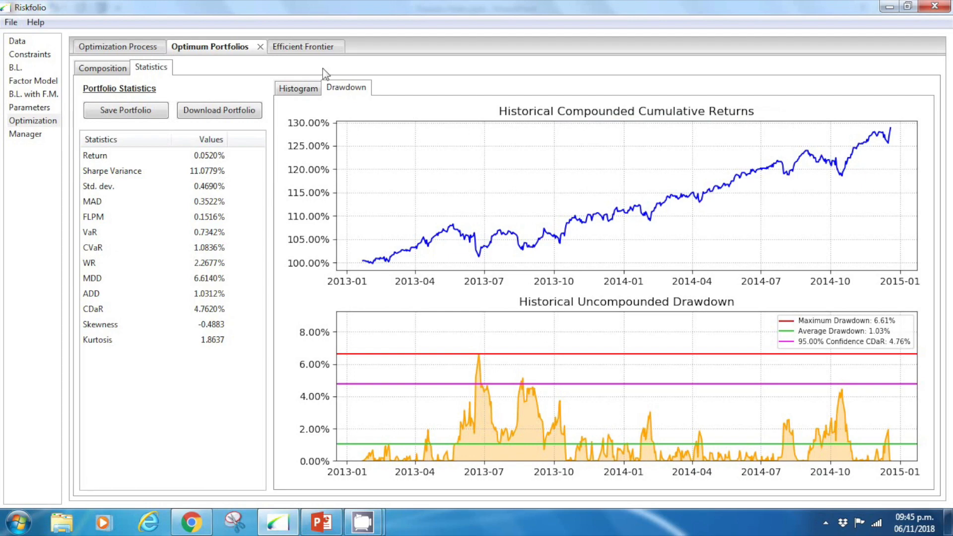
# - Examine the efficient frontier's table across all risk measures and asset weights, and its assets structure chart
pyautogui.click(312, 47)
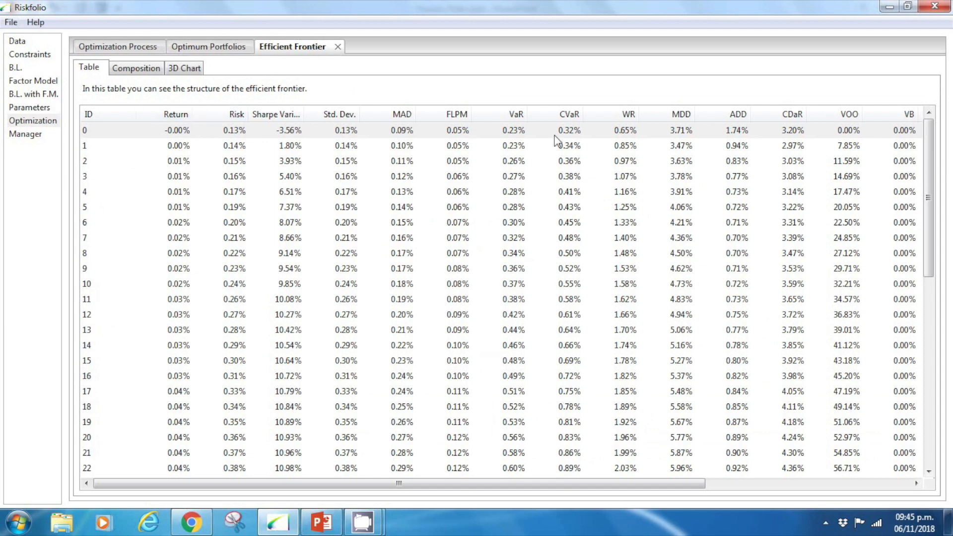
pyautogui.moveTo(615, 484); pyautogui.dragTo(888, 489)
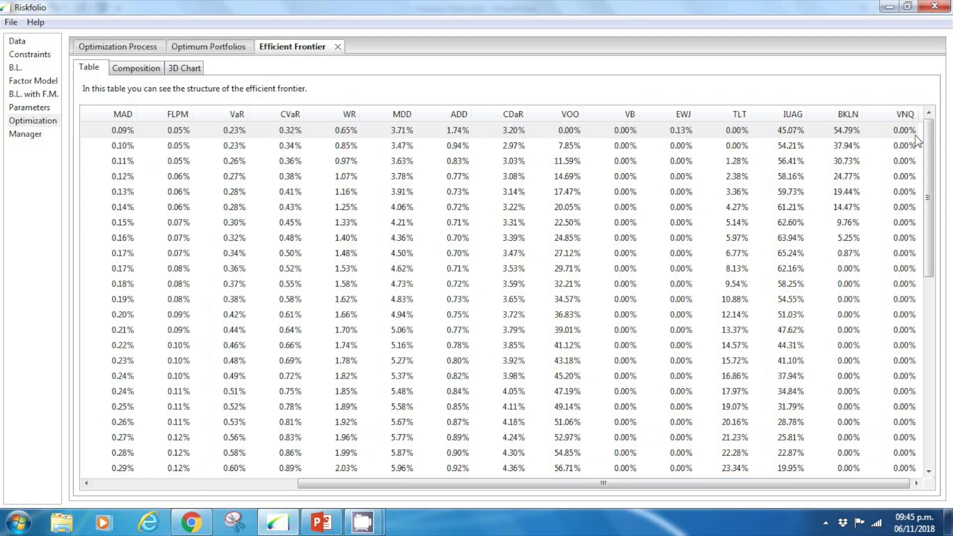
pyautogui.click(132, 70)
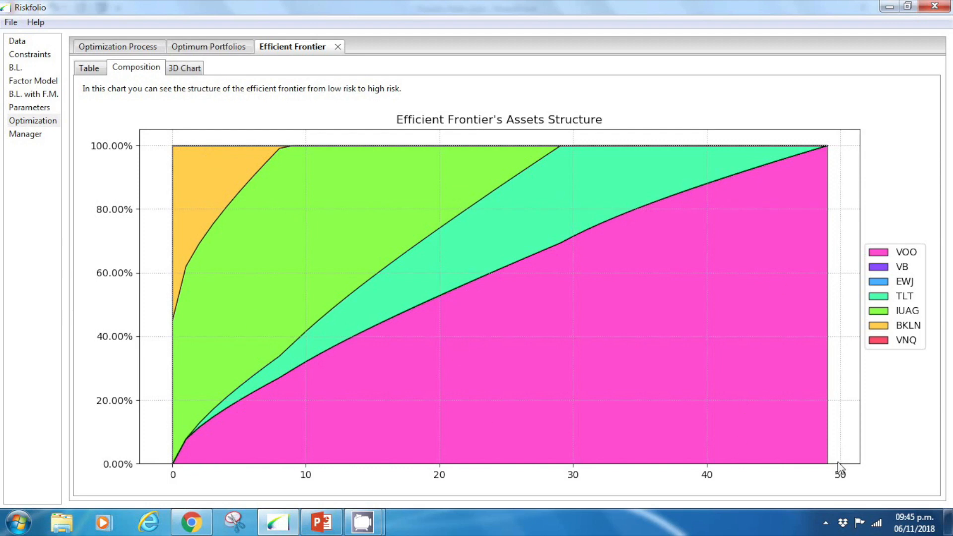
# - View the 3D efficient frontier with the Z axis set successively to VaR, CVaR, WR, MDD, ADD and CDaR
pyautogui.click(192, 69)
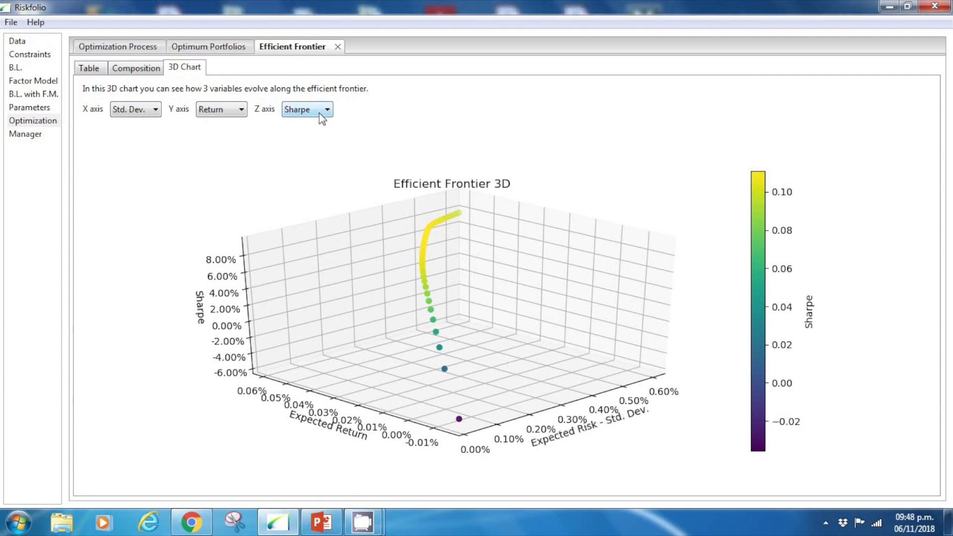
pyautogui.click(320, 114)
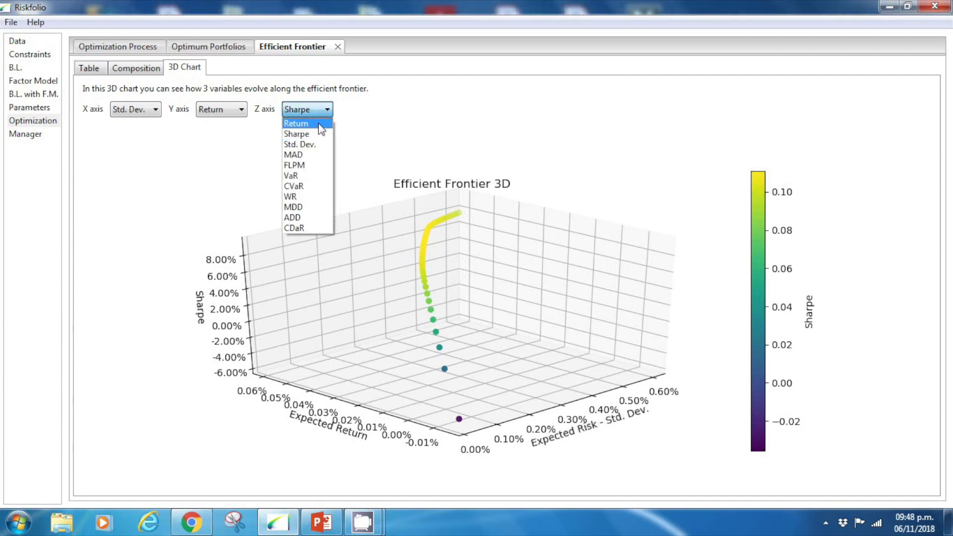
pyautogui.click(305, 175)
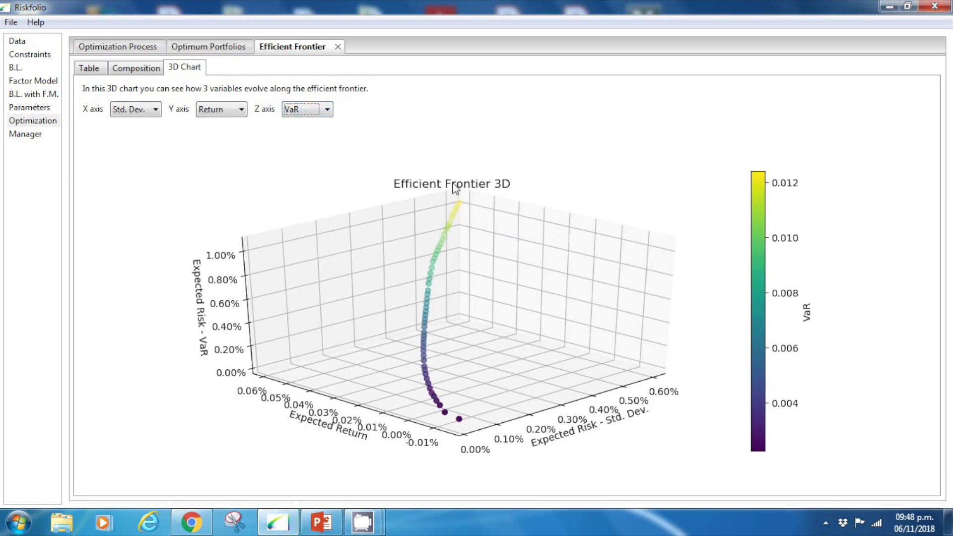
pyautogui.click(326, 110)
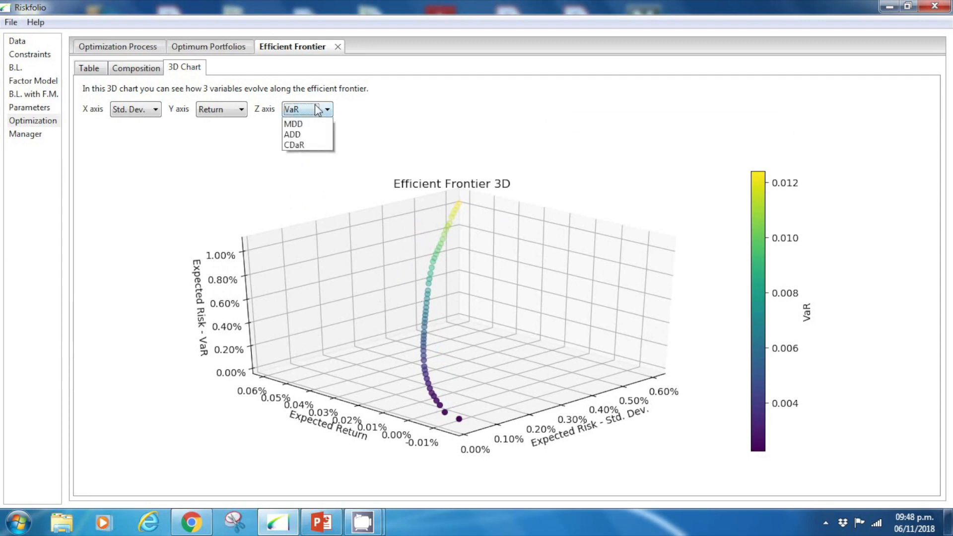
pyautogui.click(294, 186)
pyautogui.click(307, 109)
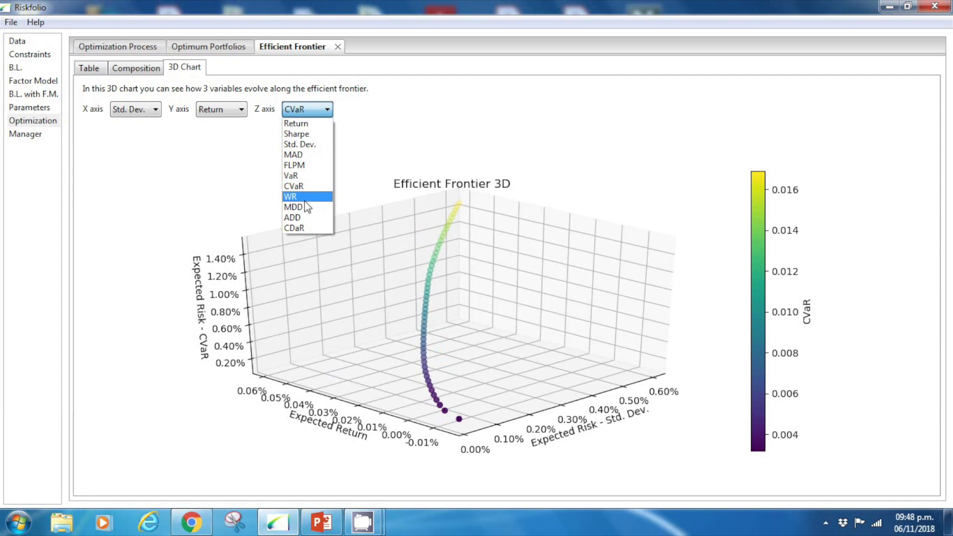
pyautogui.click(305, 198)
pyautogui.click(317, 112)
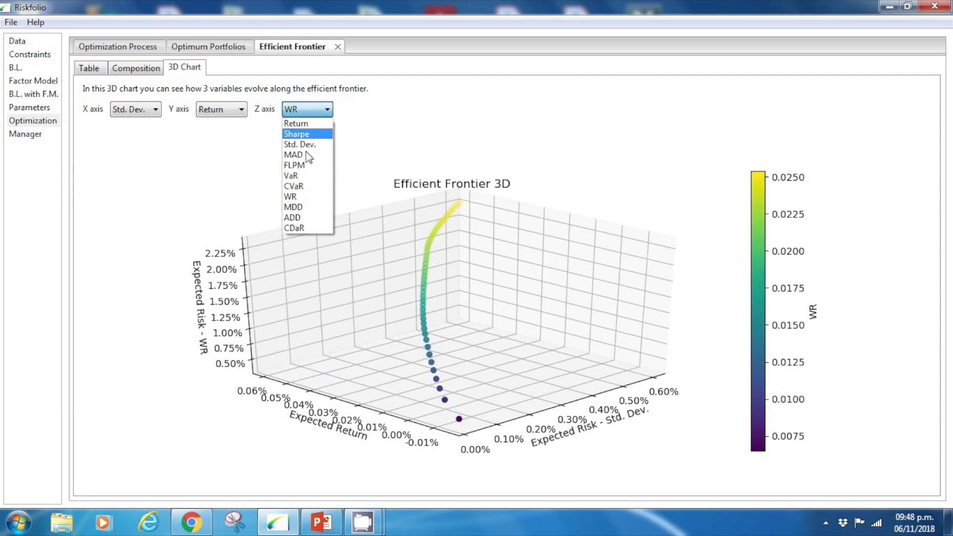
pyautogui.click(305, 210)
pyautogui.click(327, 110)
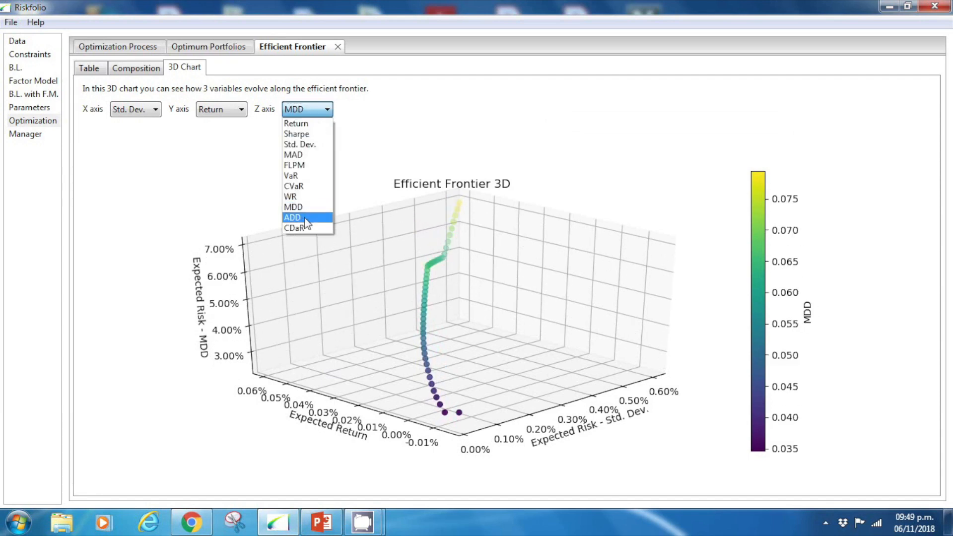
pyautogui.click(306, 218)
pyautogui.click(311, 108)
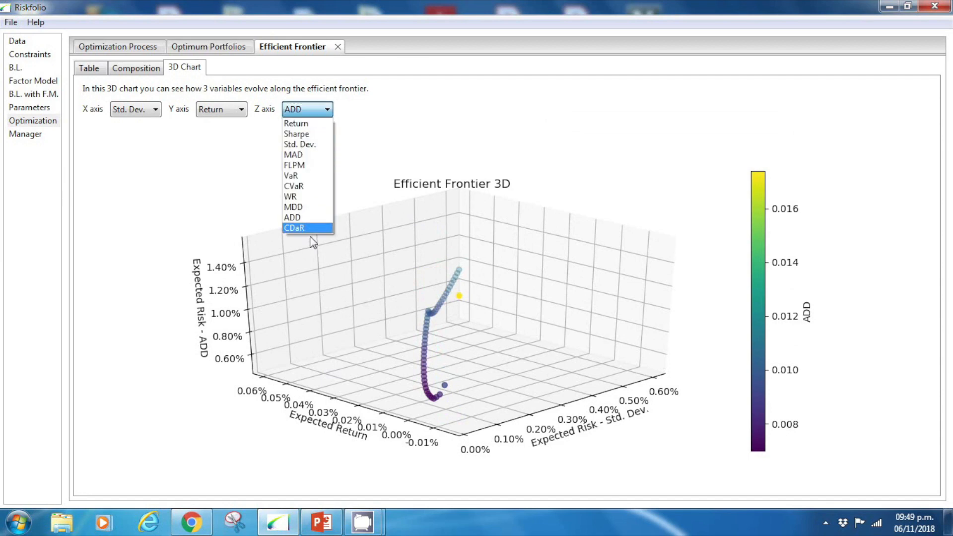
pyautogui.click(313, 236)
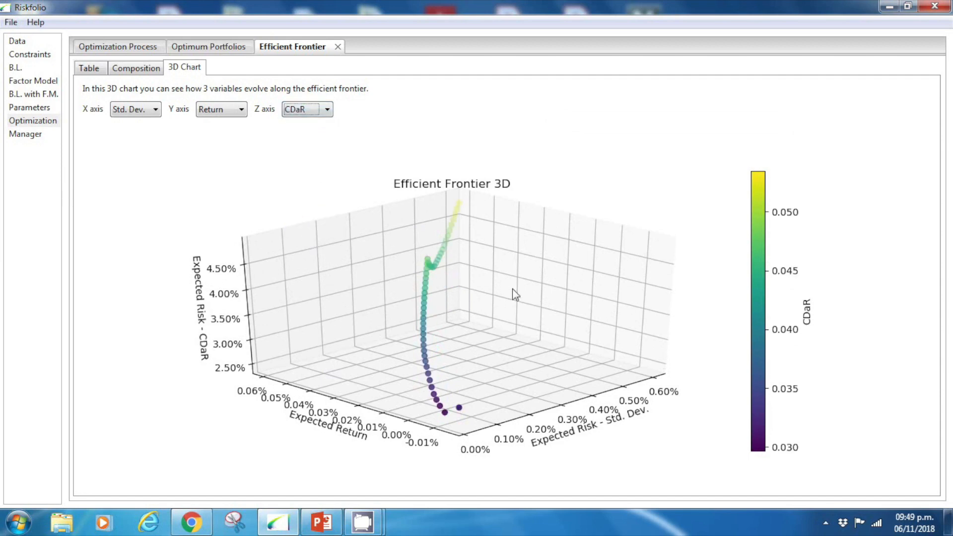
pyautogui.moveTo(468, 304); pyautogui.dragTo(411, 299)
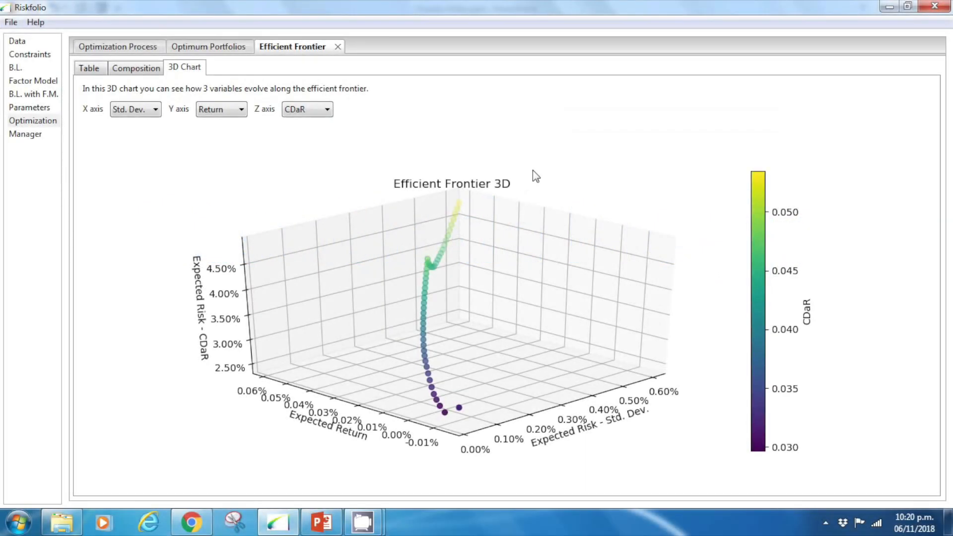
# - Generate the minimum and maximum frontier limits for the risk measure constraints
pyautogui.click(124, 48)
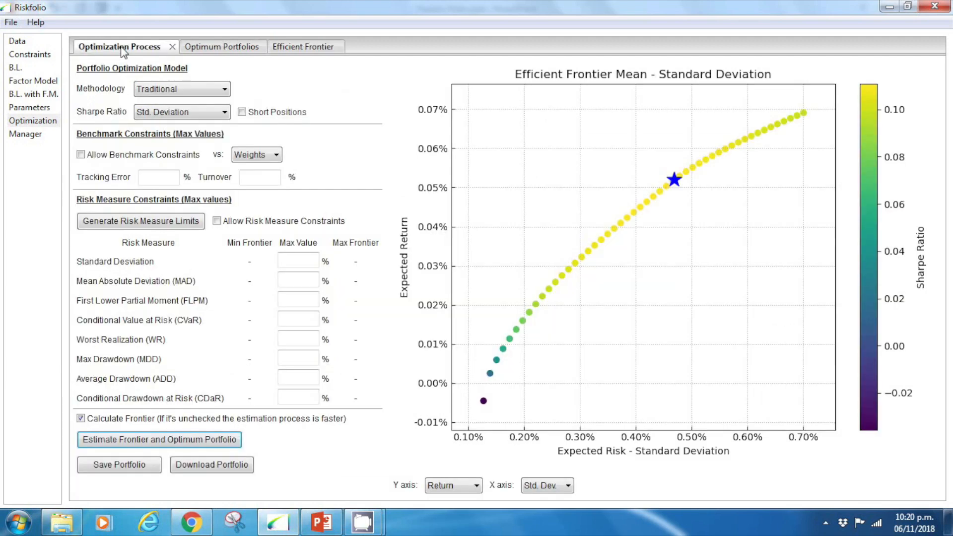
pyautogui.click(141, 222)
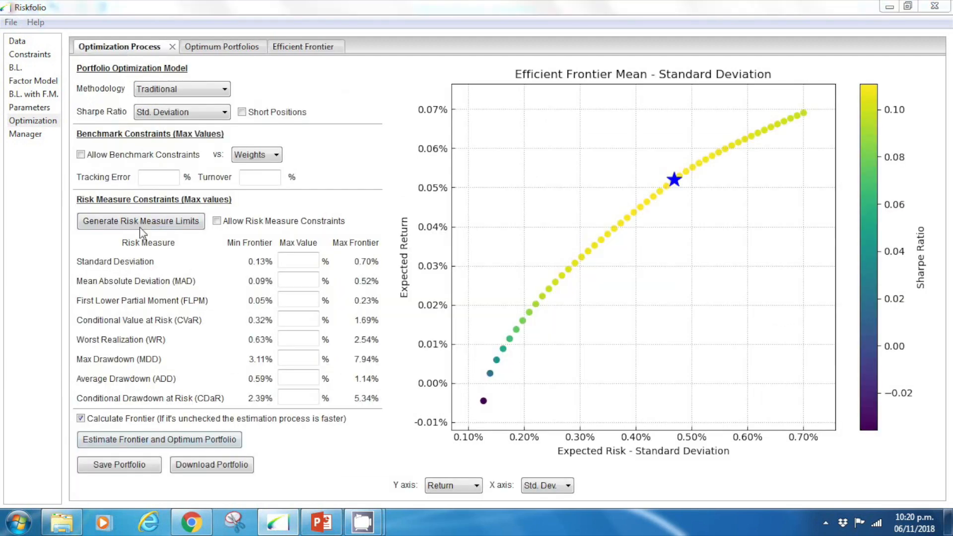
pyautogui.click(558, 266)
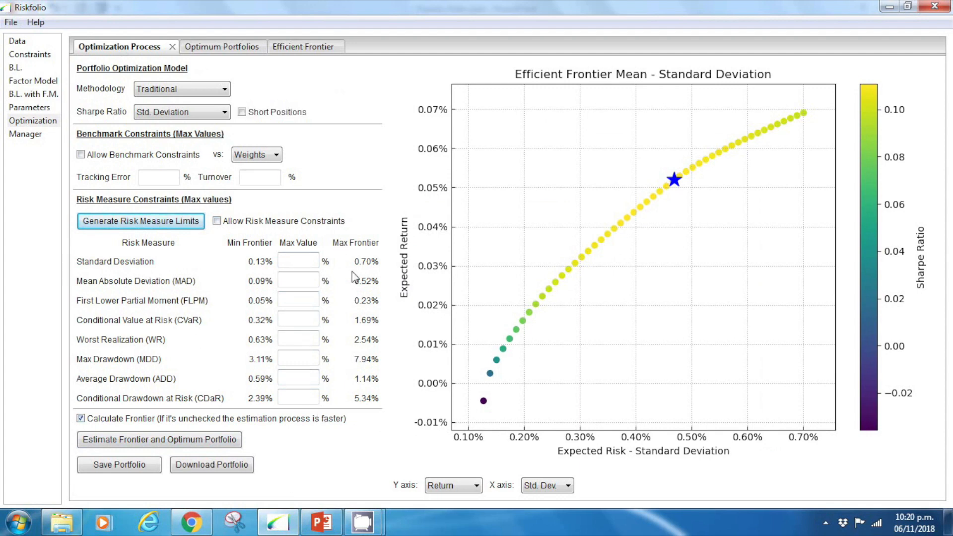
# - Review the unconstrained optimum portfolio's risk statistics and drawdown charts as a reference for the risk constraints
pyautogui.click(209, 48)
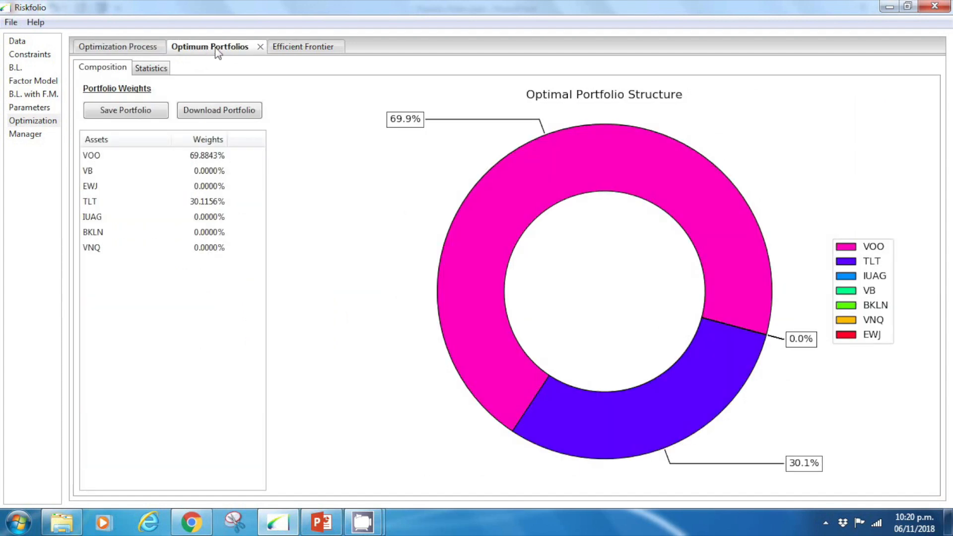
pyautogui.click(155, 69)
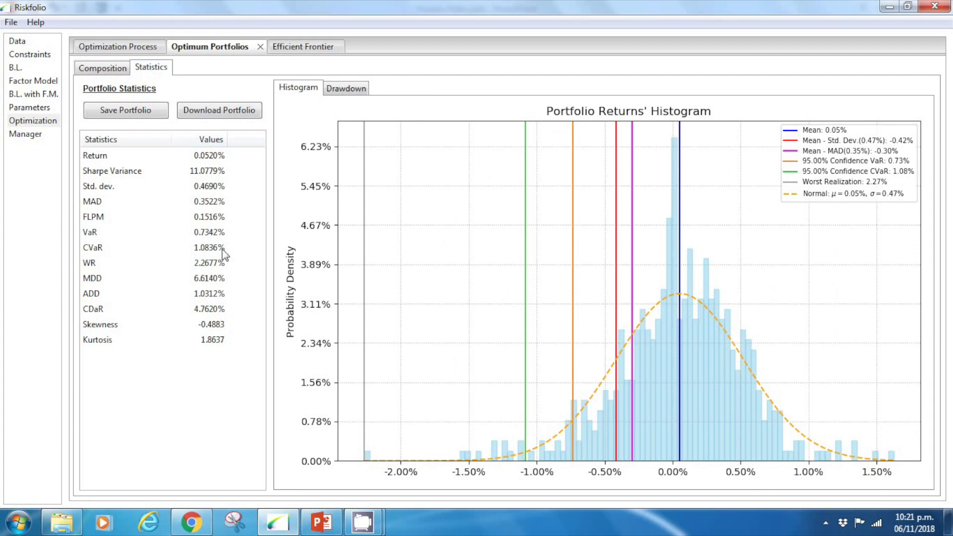
pyautogui.click(347, 89)
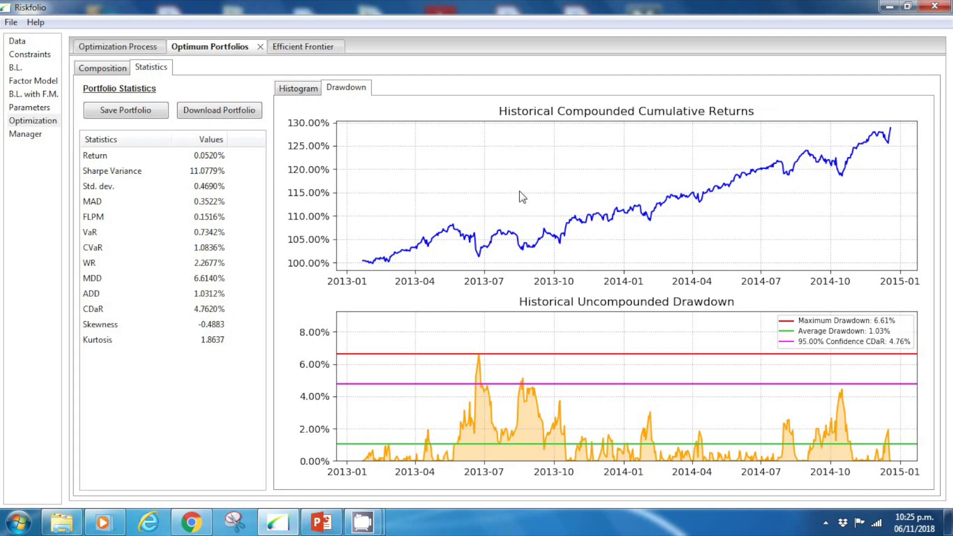
# - Set the maximum risk values to 0.9% for CVaR, 1.8% for Worst Realization and 5% for Max Drawdown
pyautogui.click(116, 46)
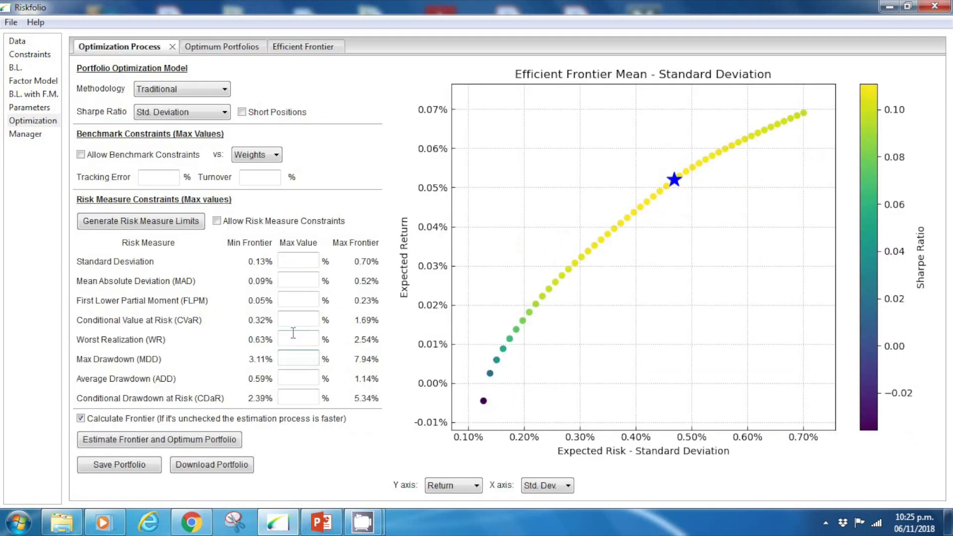
pyautogui.click(316, 323)
pyautogui.write('0.9')
pyautogui.press('Tab')
pyautogui.write('.8')
pyautogui.click(314, 358)
pyautogui.write('5')
# - Allow the risk measure constraints and estimate the frontier and optimum portfolio again
pyautogui.click(230, 221)
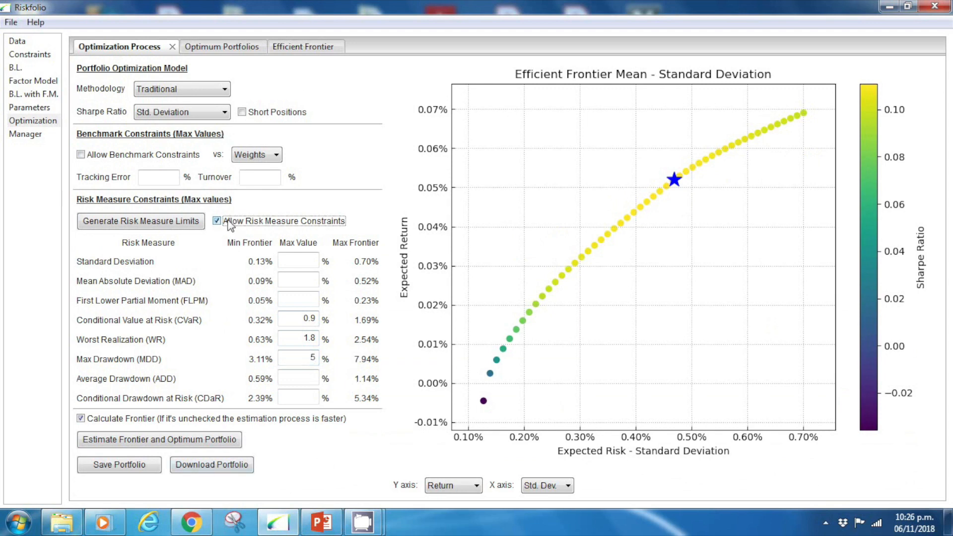
pyautogui.click(171, 439)
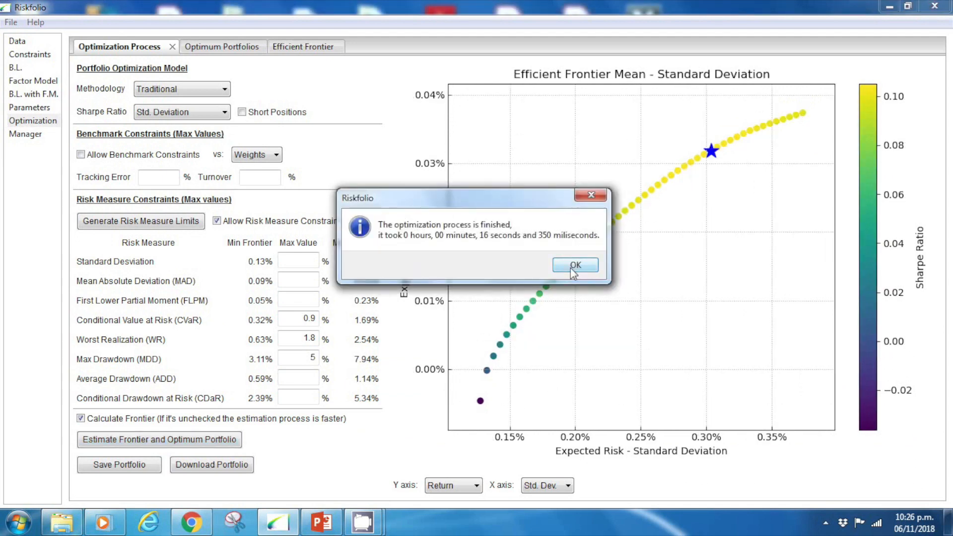
pyautogui.click(574, 272)
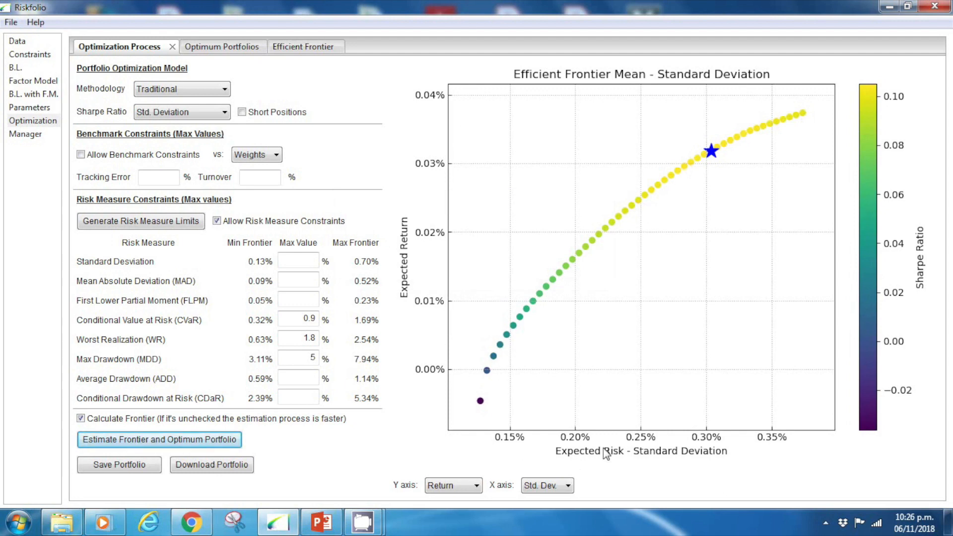
# - View the constrained frontier against MDD on the X axis and switch the axis back to Std. Dev
pyautogui.click(560, 490)
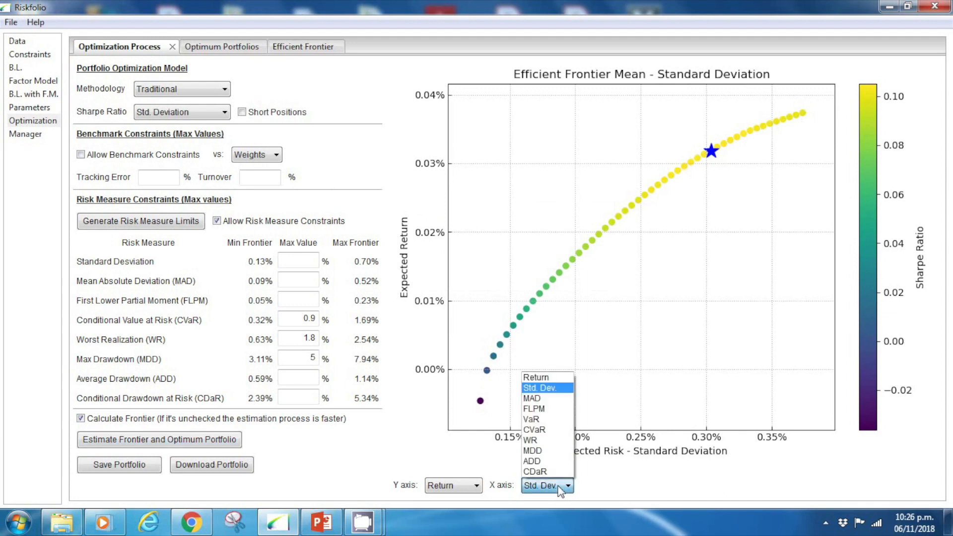
pyautogui.click(558, 455)
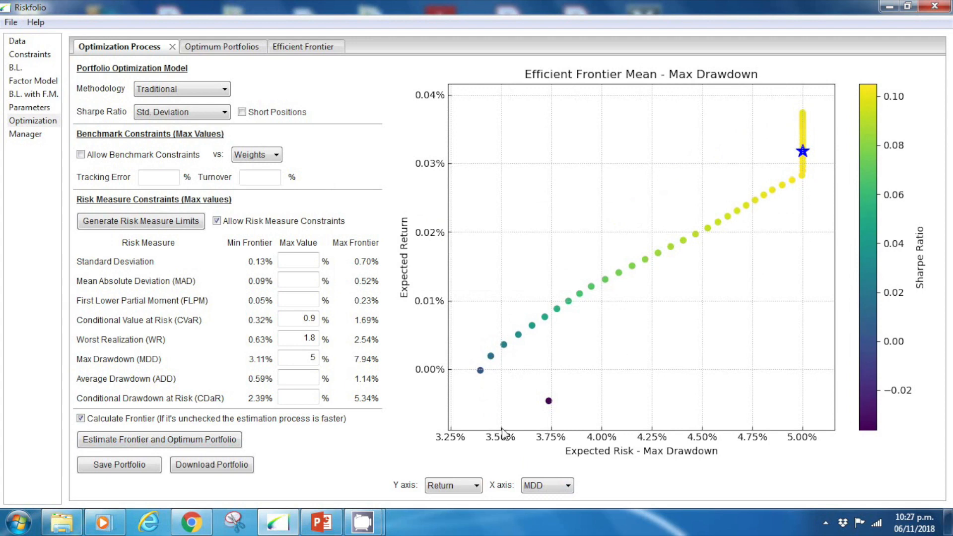
pyautogui.click(565, 488)
pyautogui.click(545, 392)
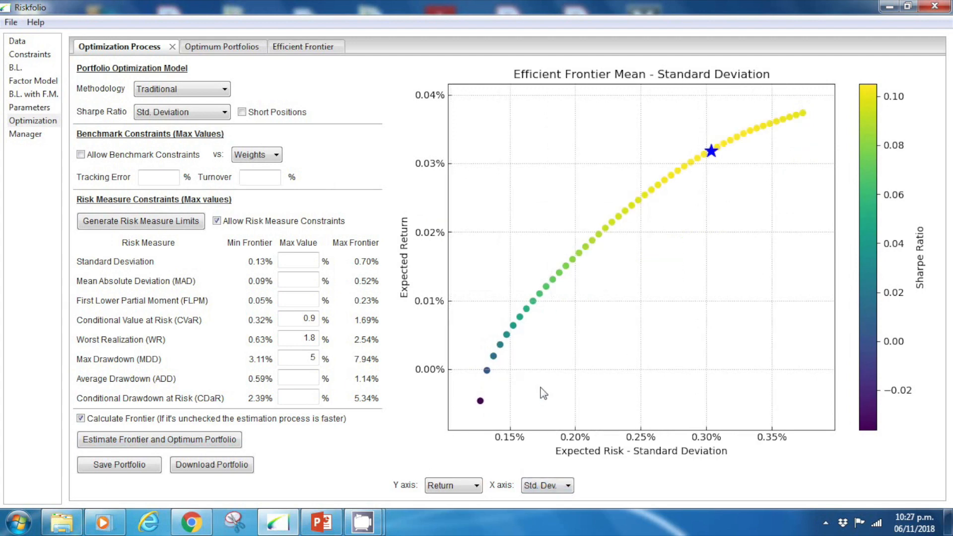
# - Review the constrained optimum portfolio's drawdown, statistics and returns histogram, and examine the efficient frontier table
pyautogui.click(218, 51)
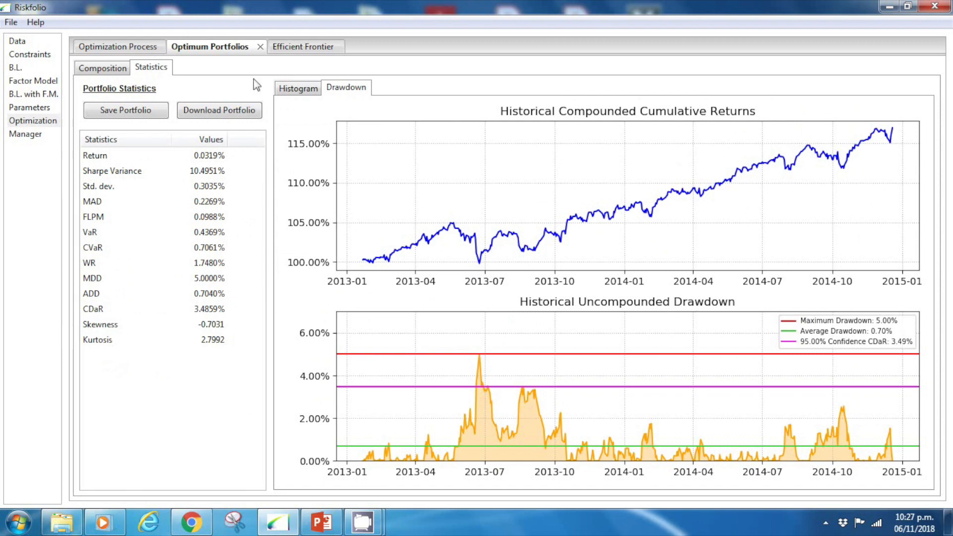
pyautogui.click(298, 88)
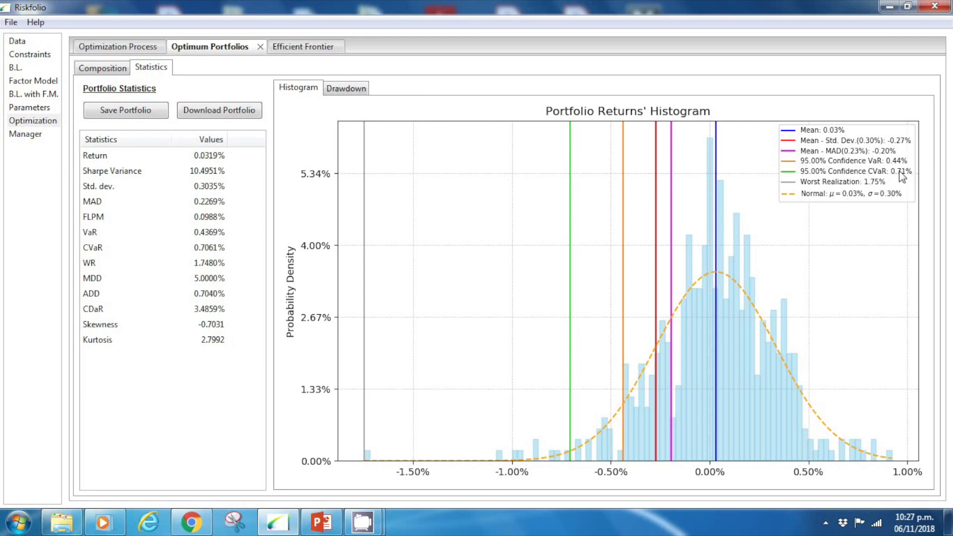
pyautogui.click(292, 48)
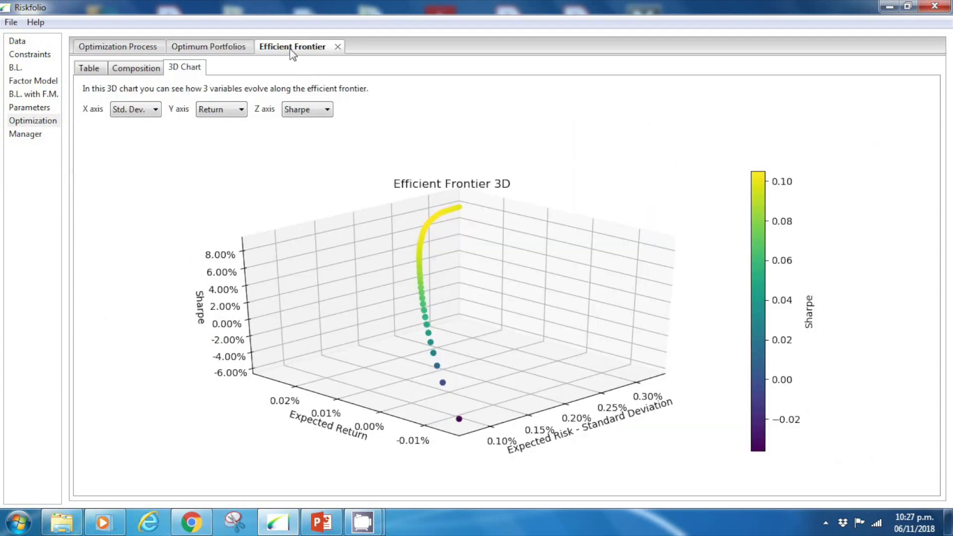
pyautogui.click(88, 69)
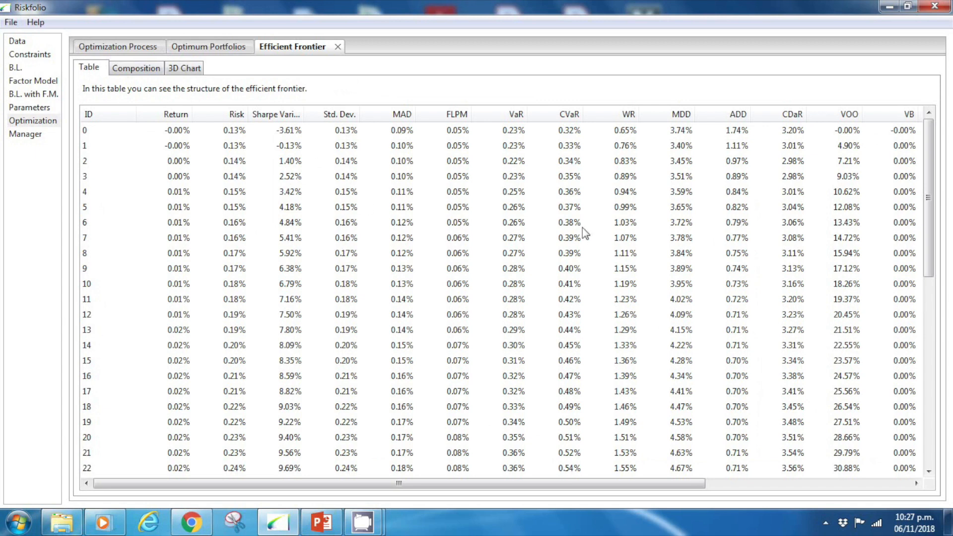
pyautogui.click(576, 132)
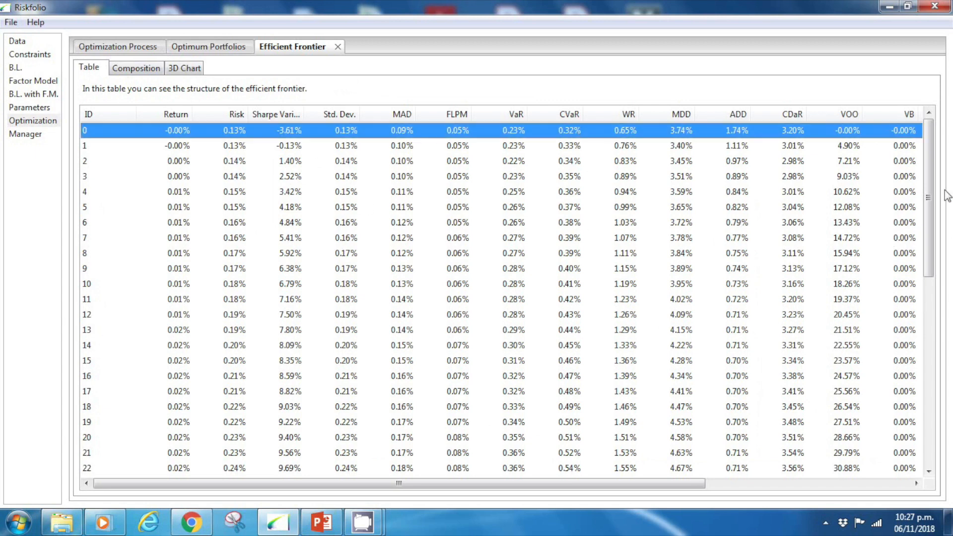
# - Examine the risk measures of the last portfolios in the efficient frontier table, down to portfolio 49
pyautogui.moveTo(927, 189); pyautogui.dragTo(929, 413)
pyautogui.click(553, 469)
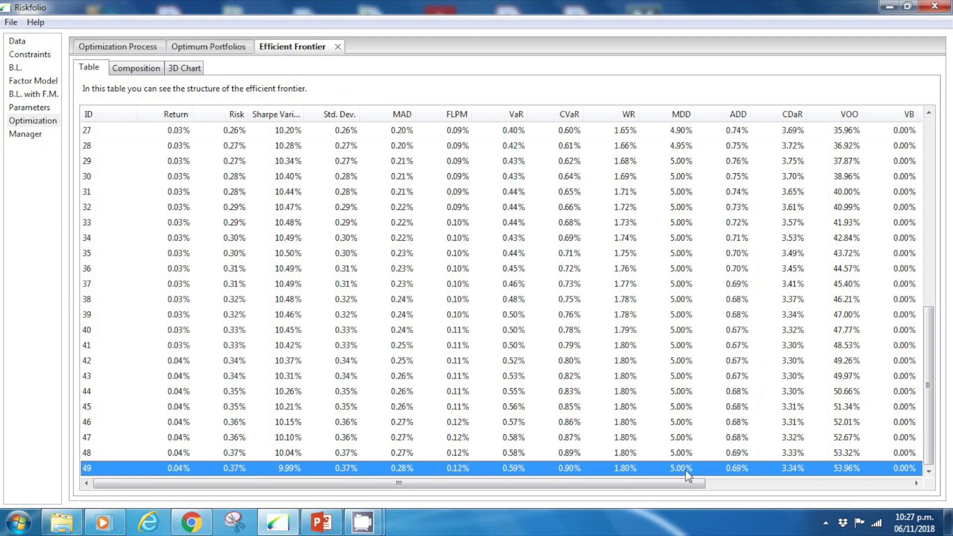
pyautogui.moveTo(930, 348); pyautogui.dragTo(928, 125)
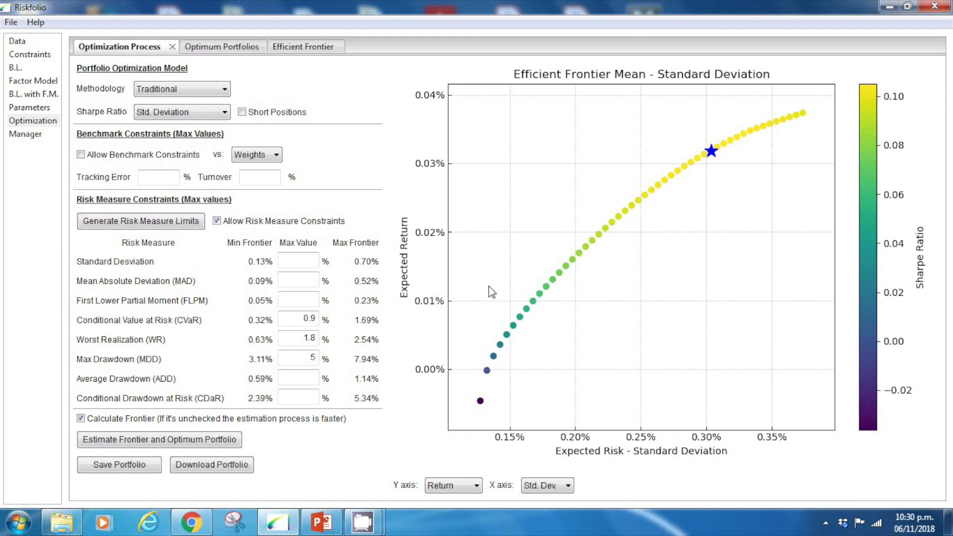
# - Save the constrained optimum portfolio as Portafolio 1 and display its asset weights in the portfolio manager
pyautogui.click(125, 468)
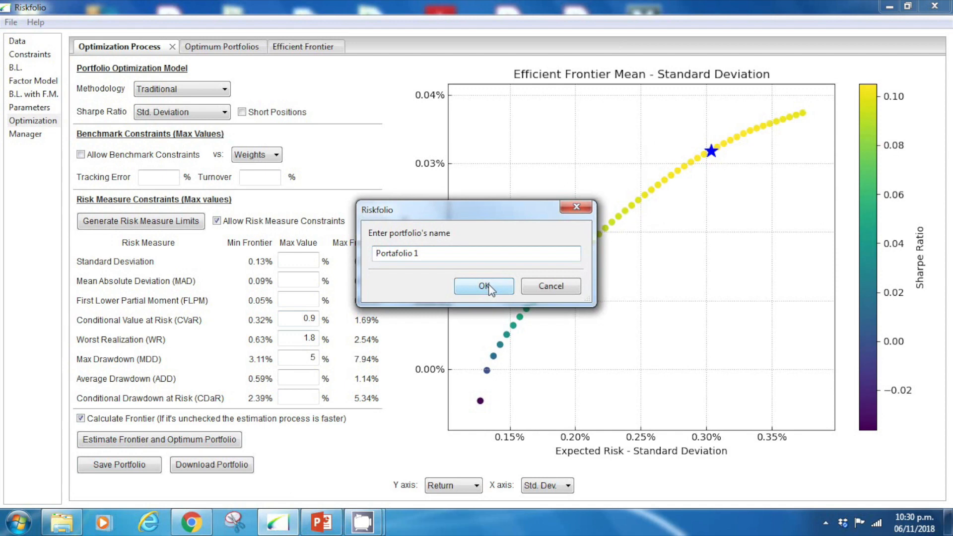
pyautogui.click(489, 287)
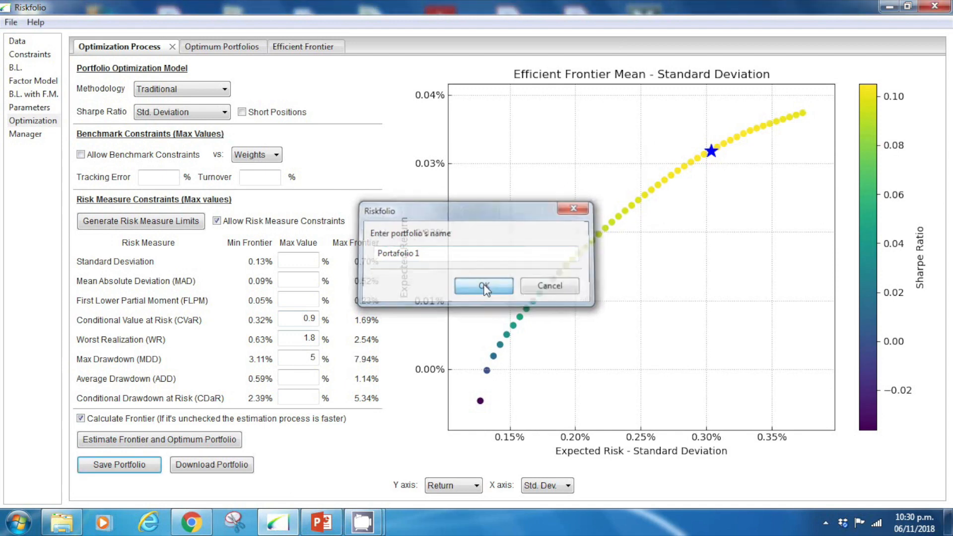
pyautogui.click(30, 134)
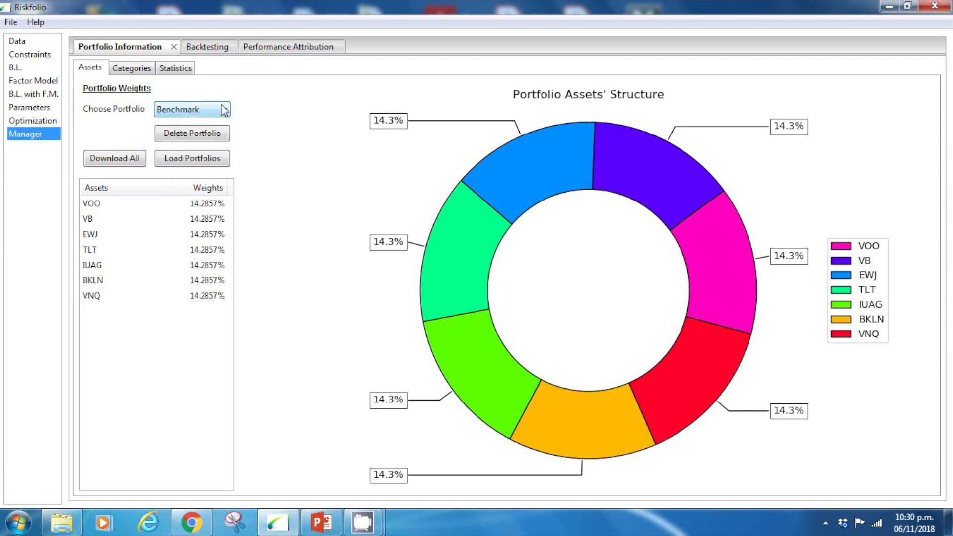
pyautogui.click(224, 110)
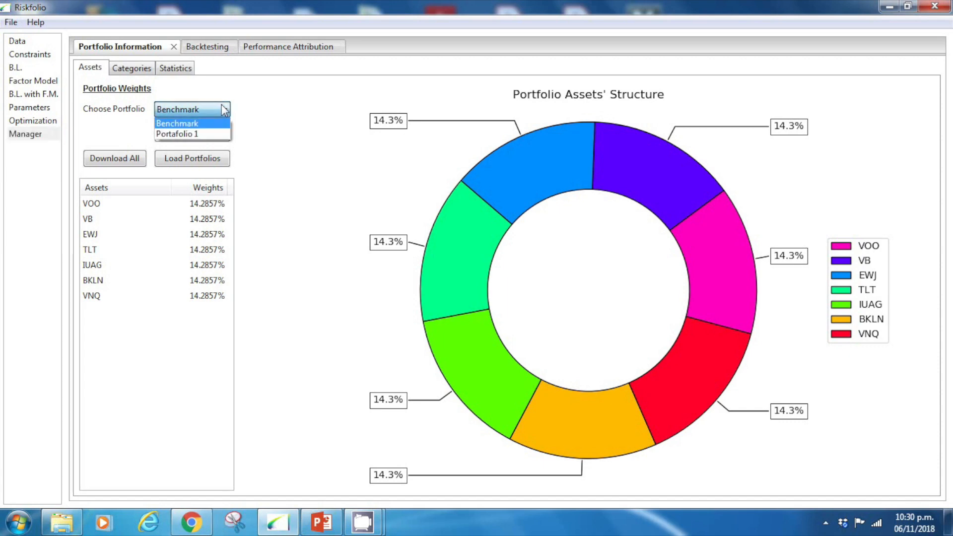
pyautogui.click(204, 134)
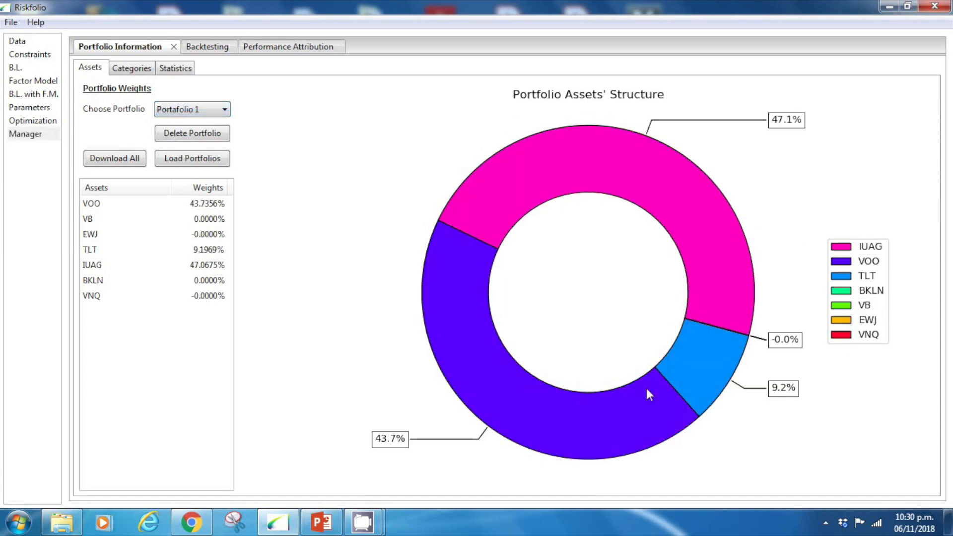
# - Compare Portafolio 1 with the benchmark in the statistics table and the deviation and downside risk charts
pyautogui.click(136, 74)
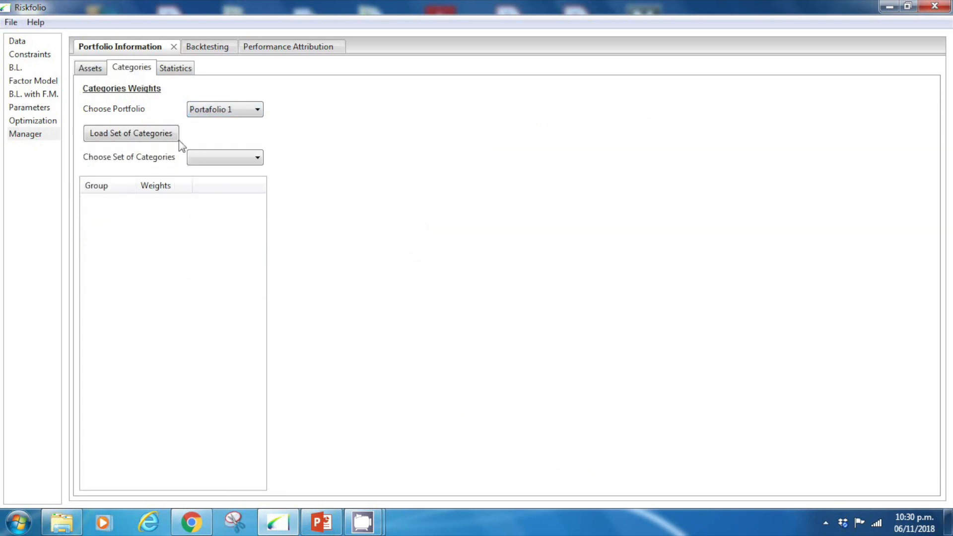
pyautogui.click(173, 69)
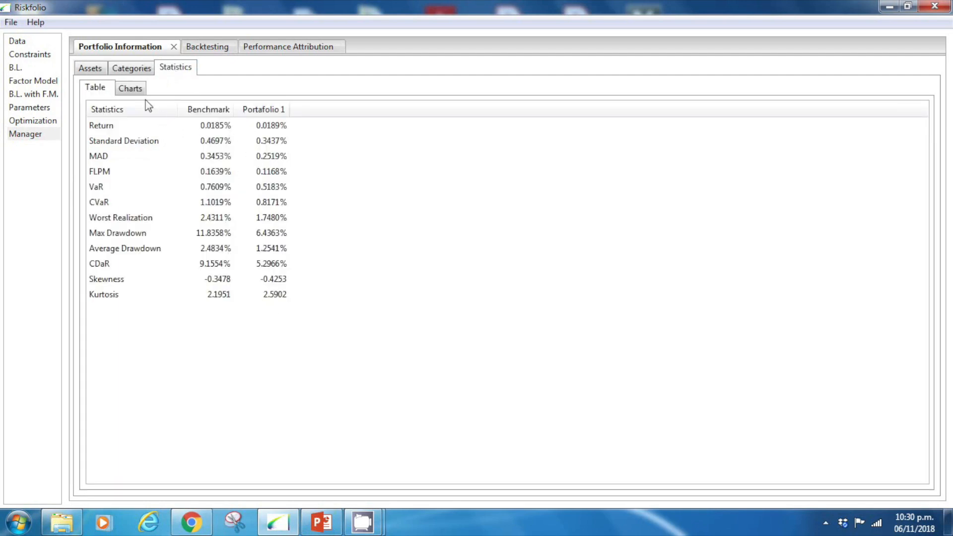
pyautogui.click(131, 89)
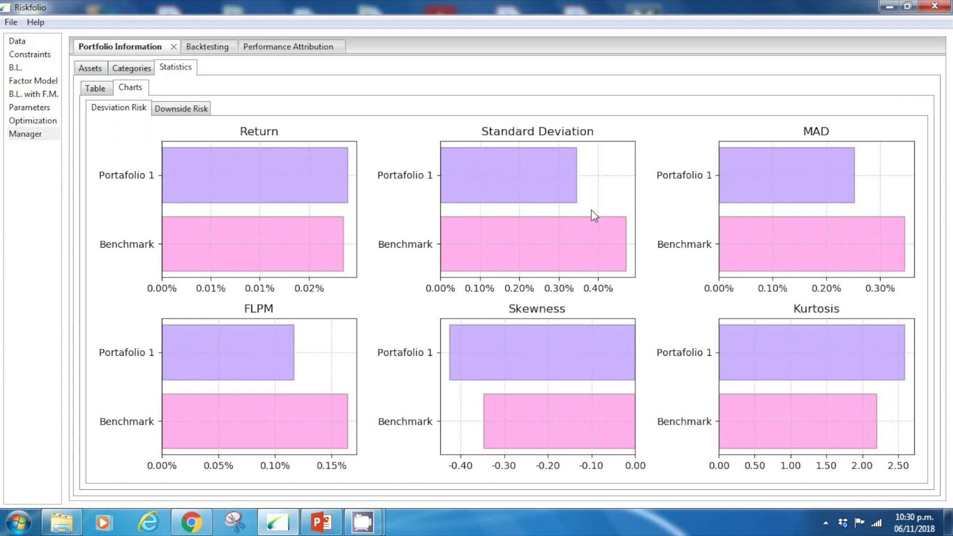
pyautogui.click(181, 110)
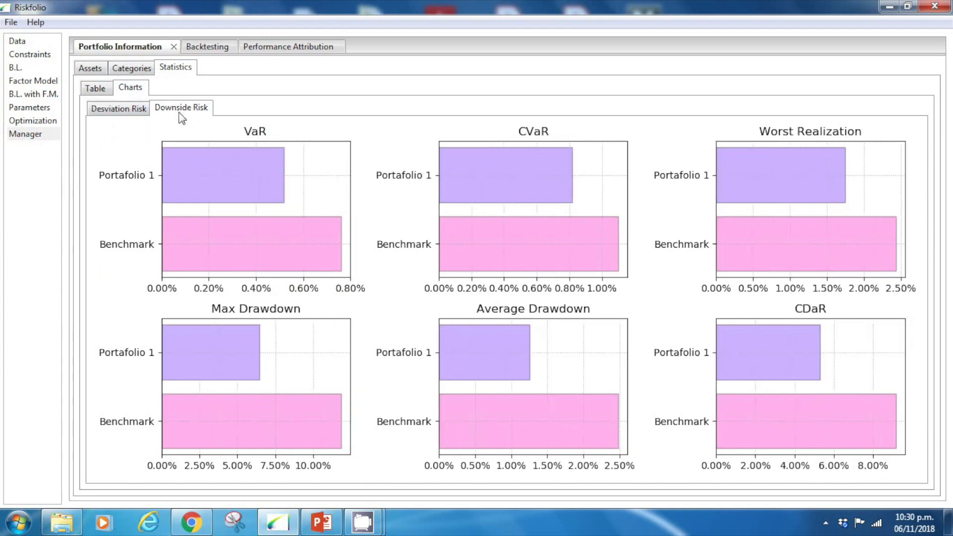
# - Plot the backtest of all portfolios with constant weights without transaction costs, indexed at 21/01/2015
pyautogui.click(209, 50)
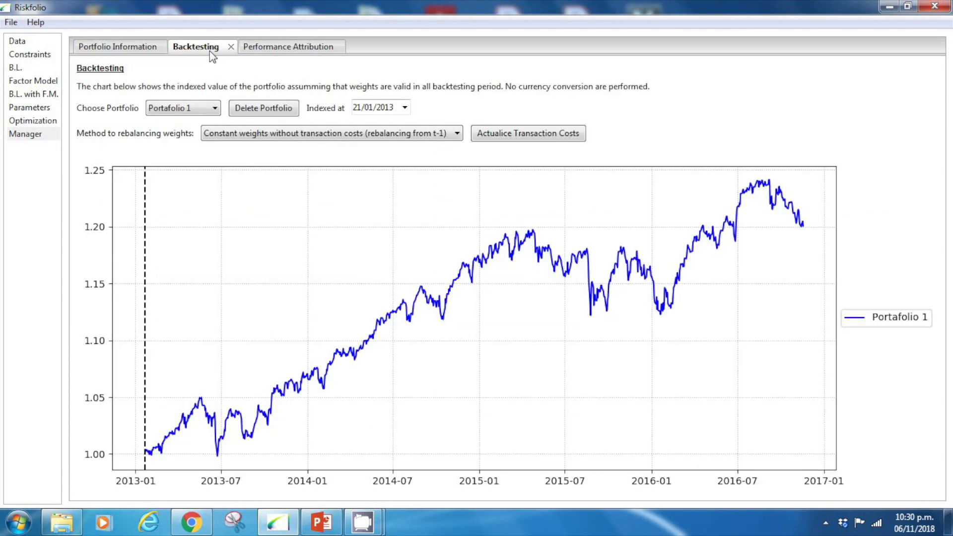
pyautogui.click(213, 108)
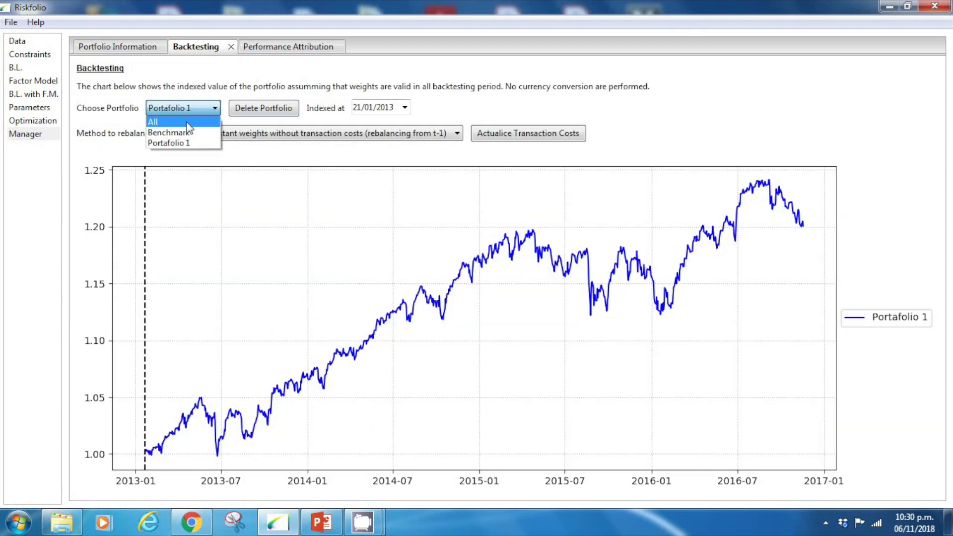
pyautogui.click(187, 122)
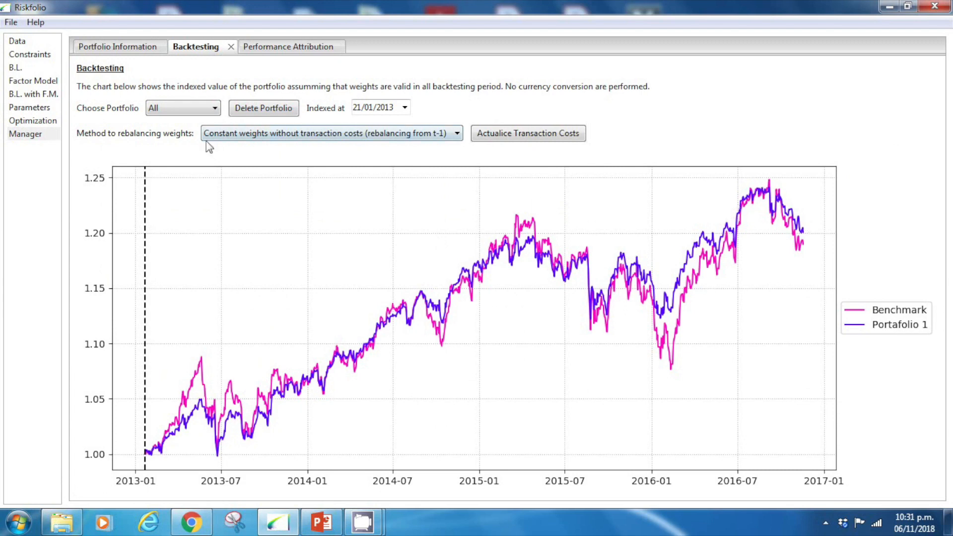
pyautogui.click(384, 107)
pyautogui.press('Up')
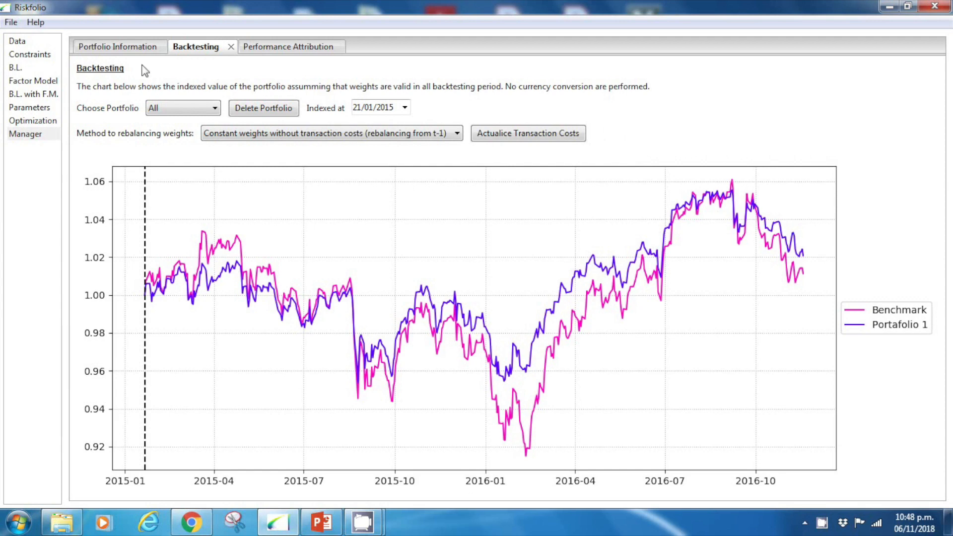
# - Load the asset categories from 02 Demo Categories.xlsx into the constraints section
pyautogui.click(43, 57)
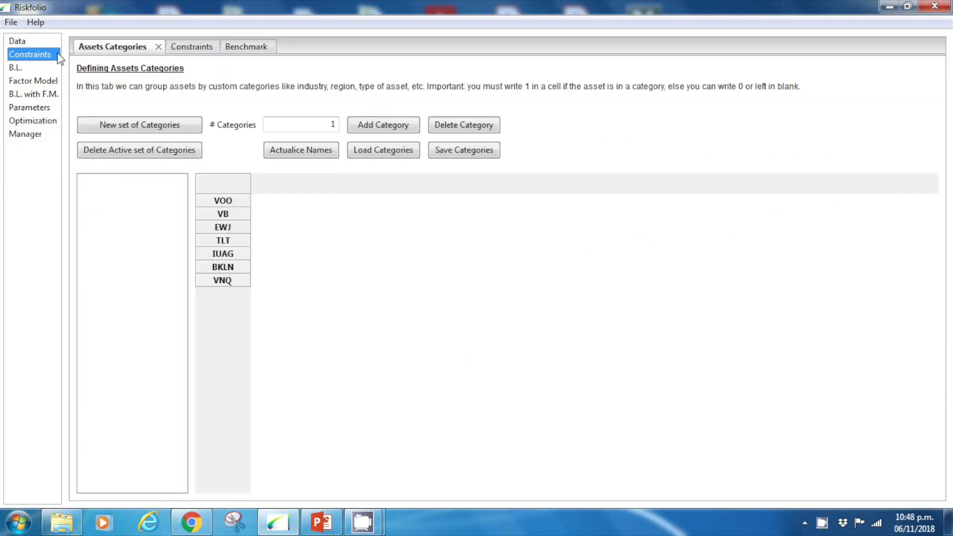
pyautogui.click(385, 150)
pyautogui.click(219, 141)
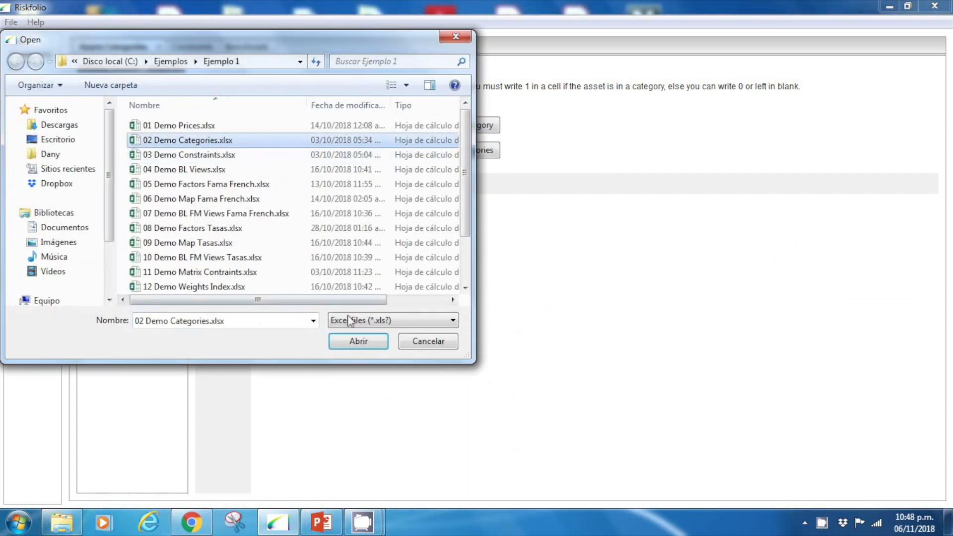
pyautogui.click(358, 340)
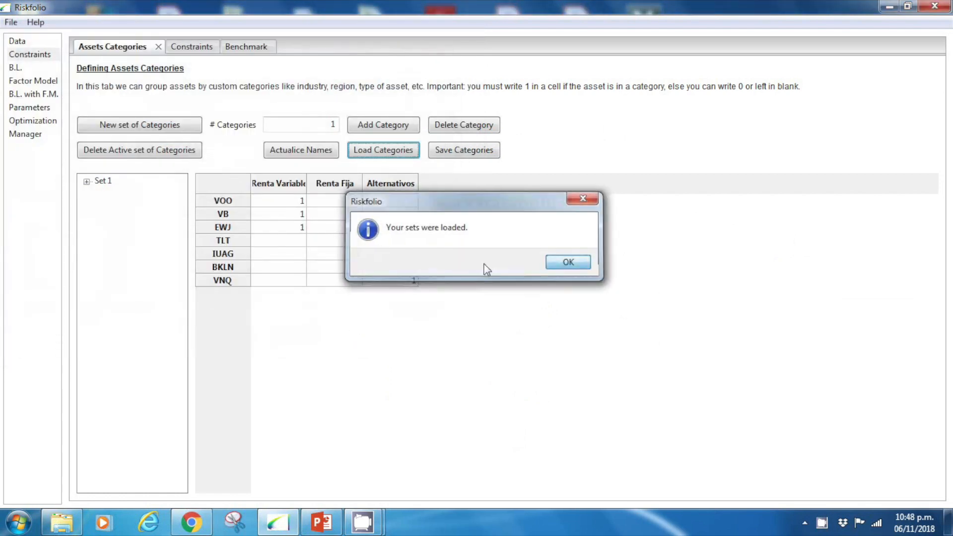
pyautogui.press('Return')
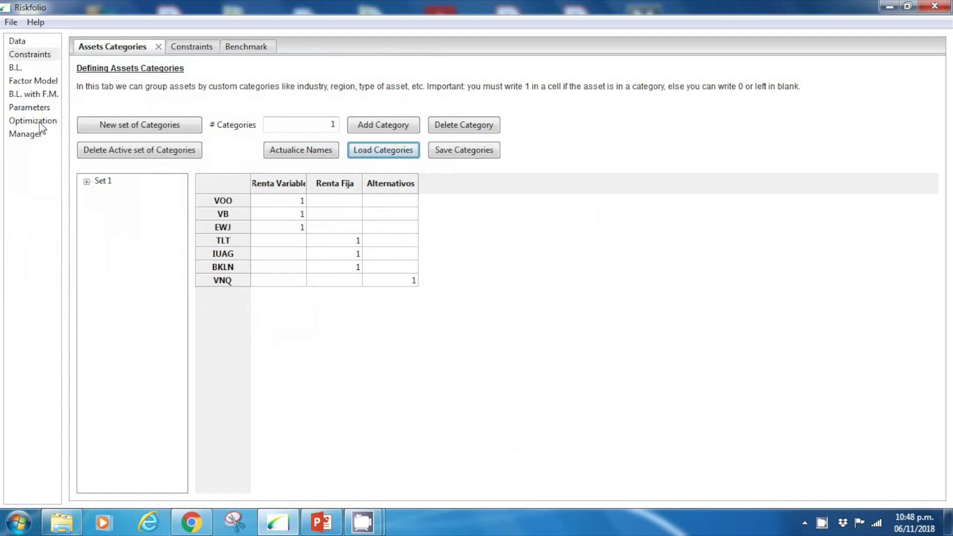
# - Generate the performance attribution of Portafolio 1 against the benchmark using the category set Set 1
pyautogui.click(28, 134)
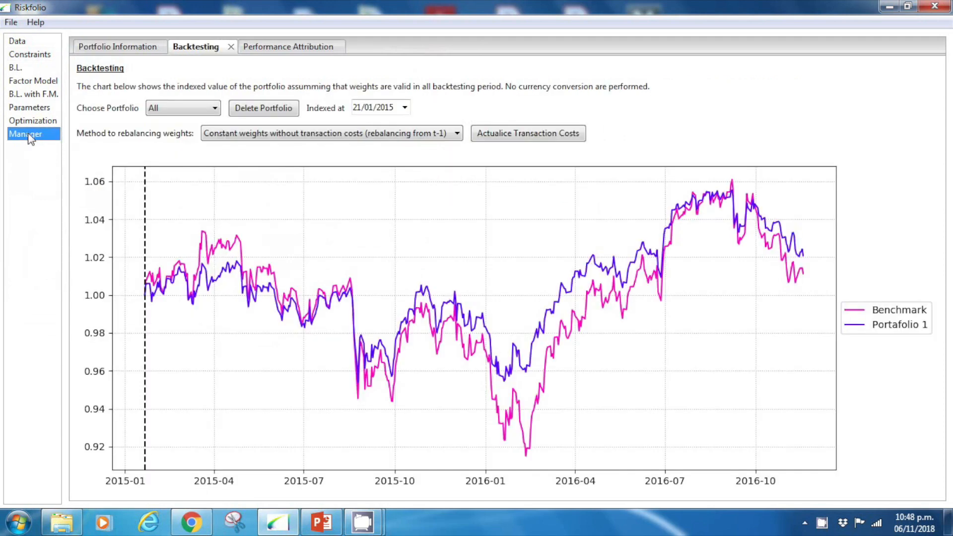
pyautogui.click(275, 47)
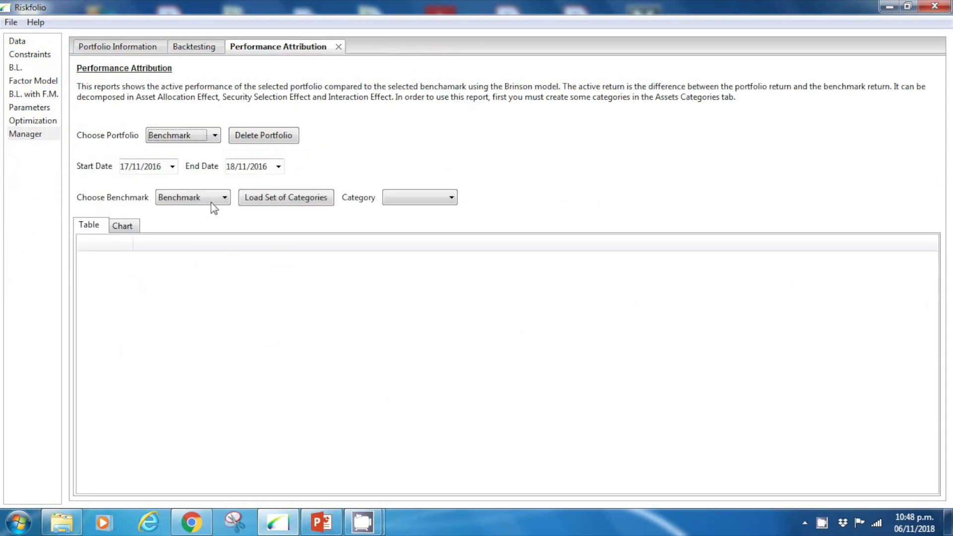
pyautogui.click(213, 137)
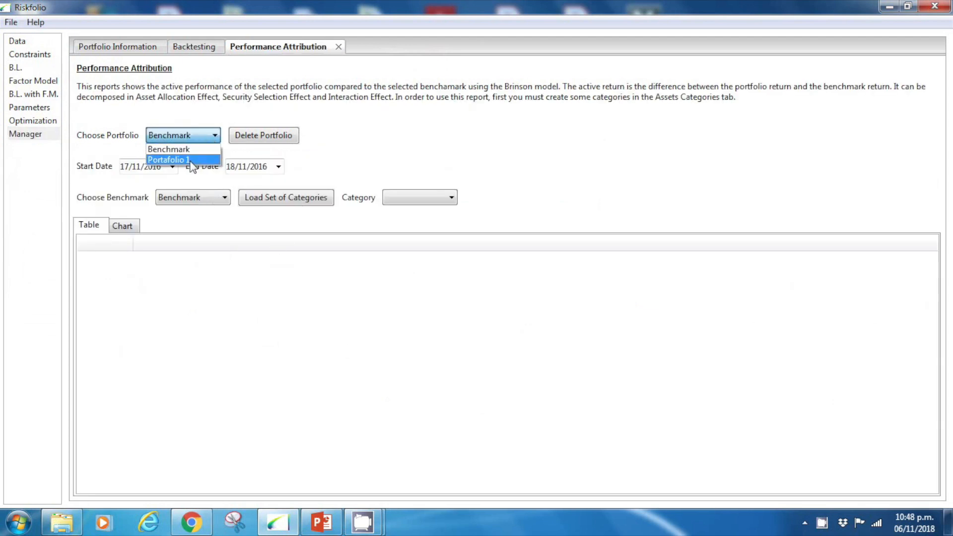
pyautogui.click(190, 161)
pyautogui.click(304, 203)
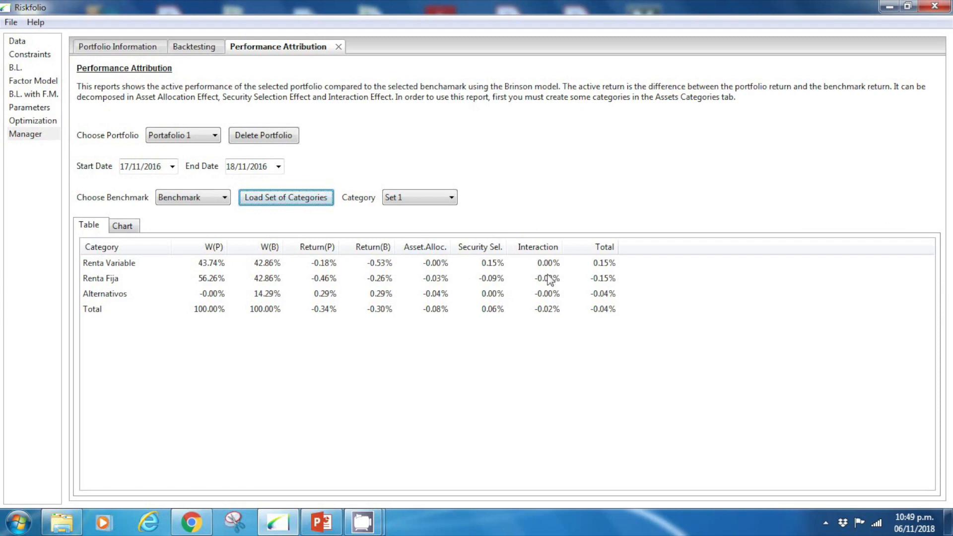
# - Display the performance attribution as a chart and set its start date to 17/11/2014
pyautogui.click(130, 227)
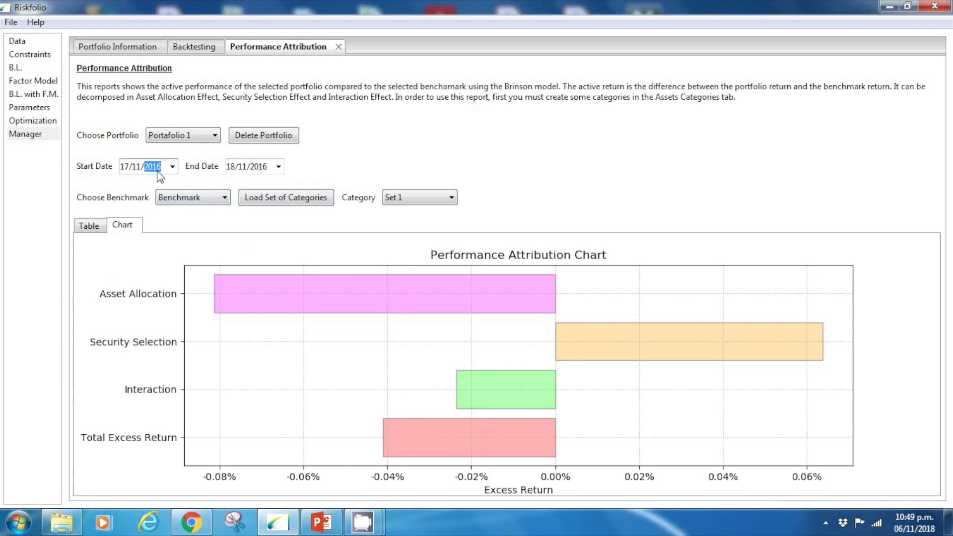
pyautogui.press('Down')
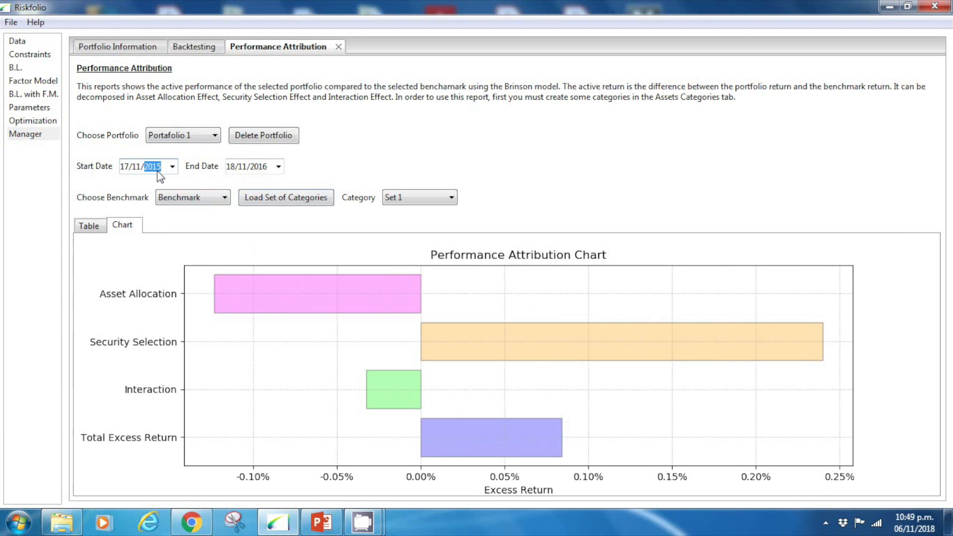
pyautogui.press('Down')
pyautogui.press('Left')
pyautogui.press('Left')
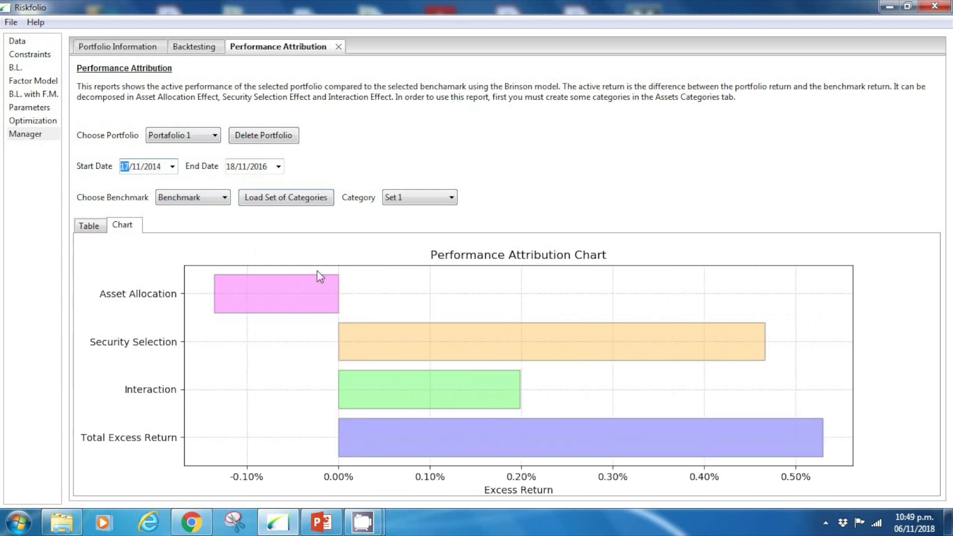
# - View the category weights of Portafolio 1 and switch the category structure chart to the benchmark
pyautogui.click(132, 48)
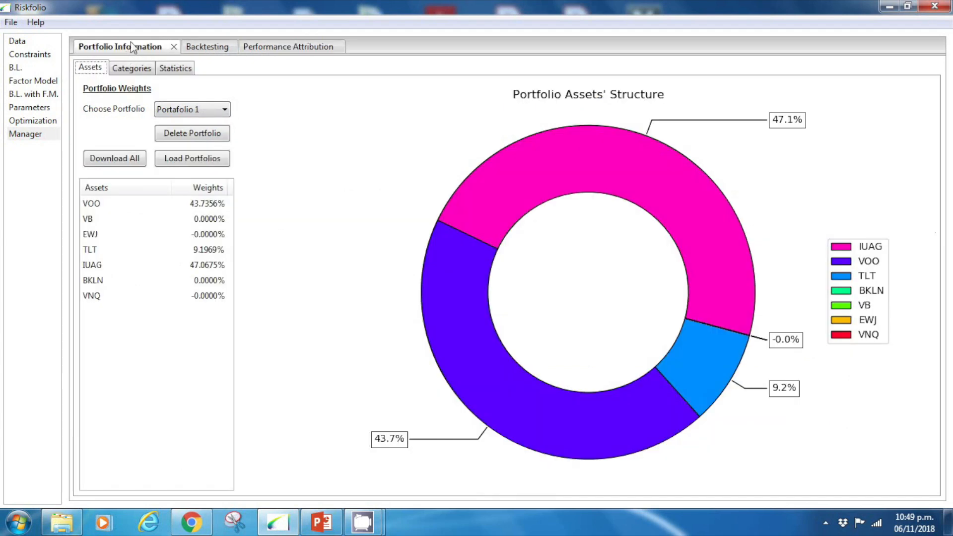
pyautogui.click(126, 69)
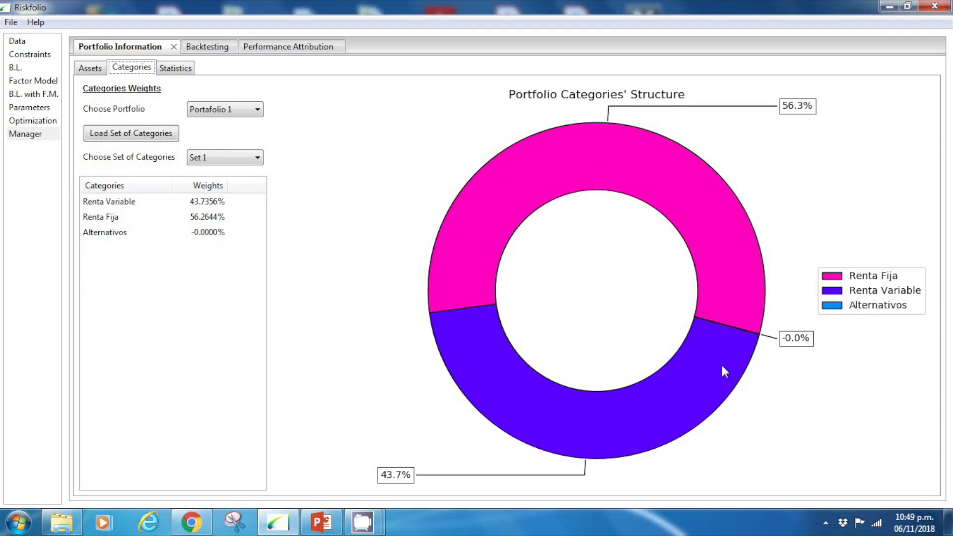
pyautogui.click(255, 113)
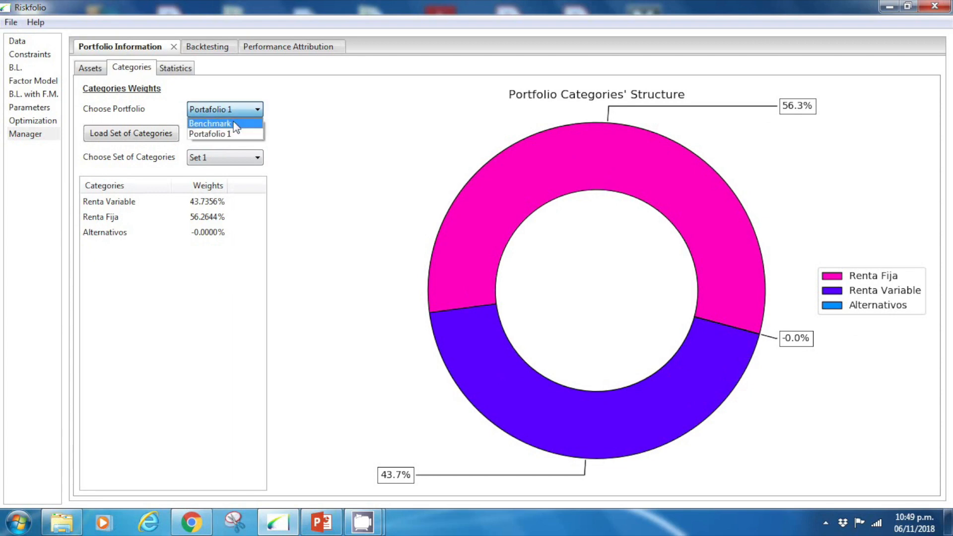
pyautogui.click(235, 125)
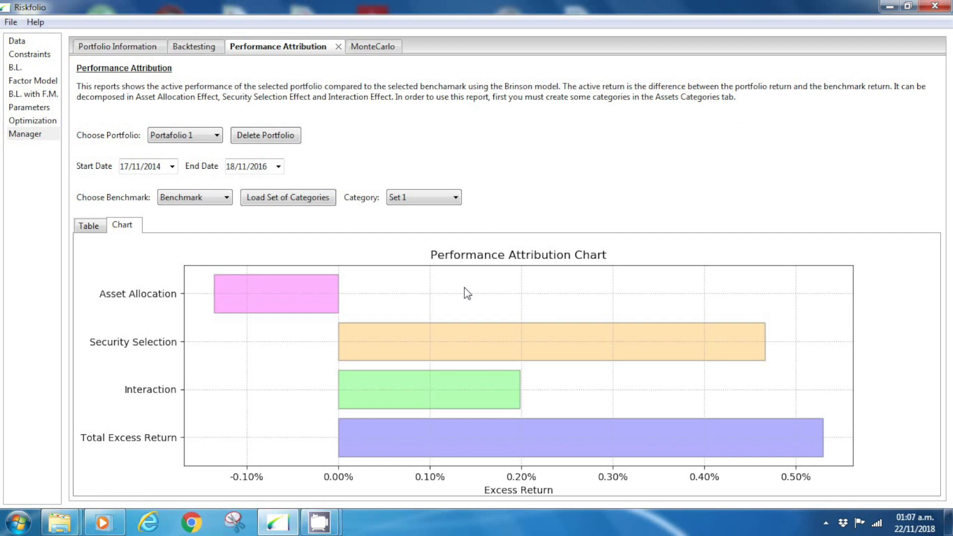
# - Fit distributions to the assets for the Monte Carlo analysis with the Asume Normal Distribution method
pyautogui.click(360, 49)
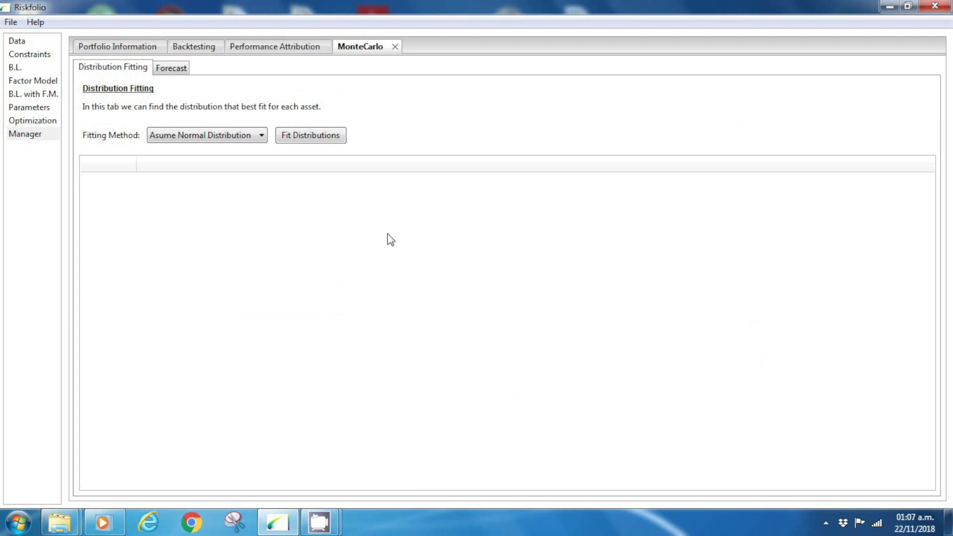
pyautogui.click(254, 135)
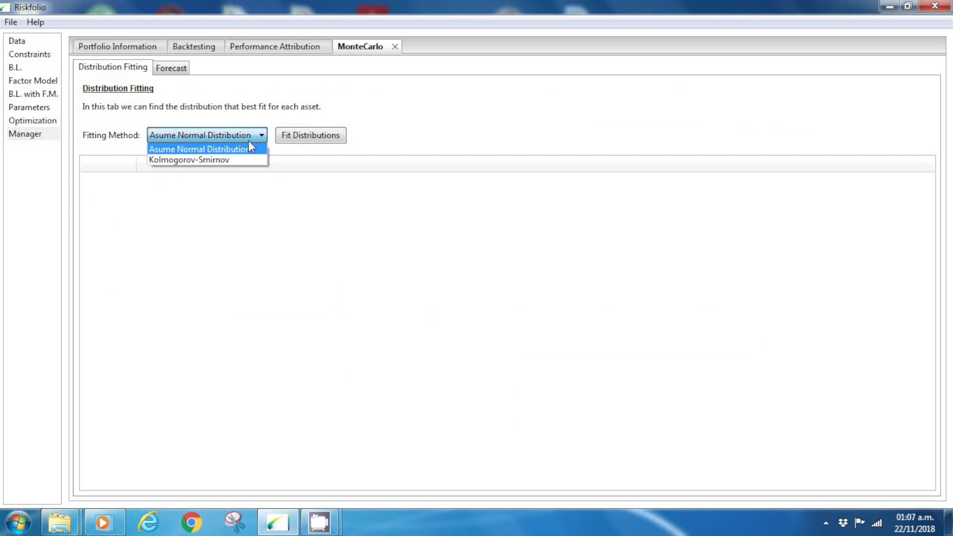
pyautogui.click(245, 160)
pyautogui.click(247, 141)
pyautogui.click(241, 148)
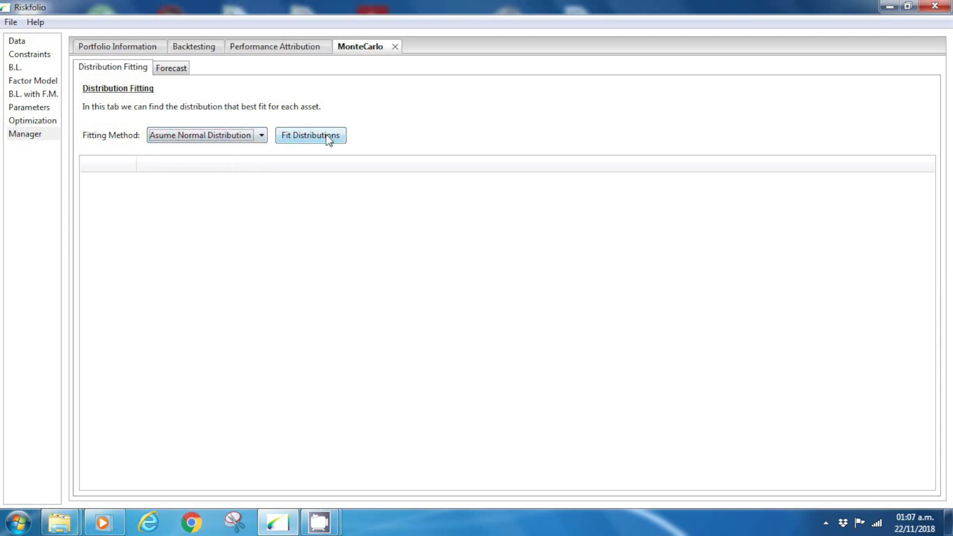
pyautogui.click(303, 142)
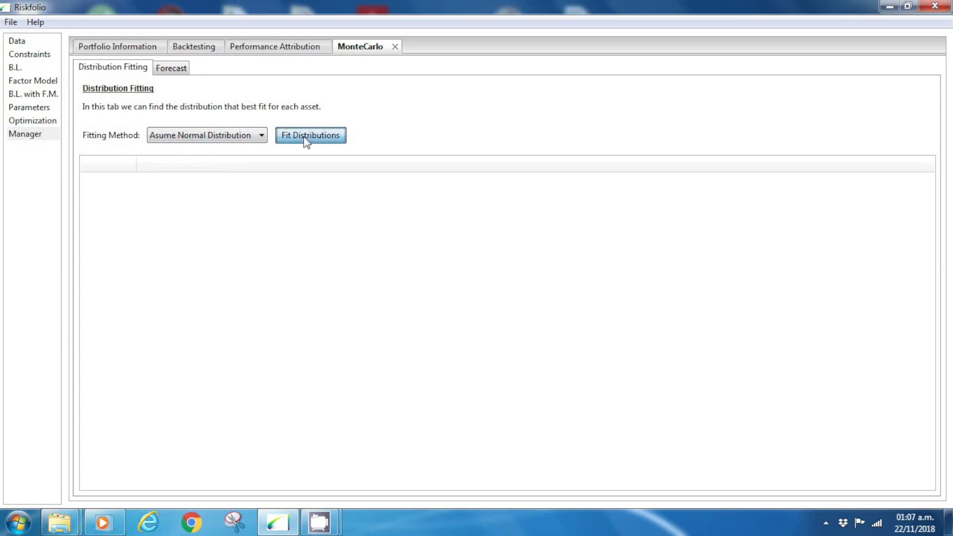
pyautogui.click(576, 265)
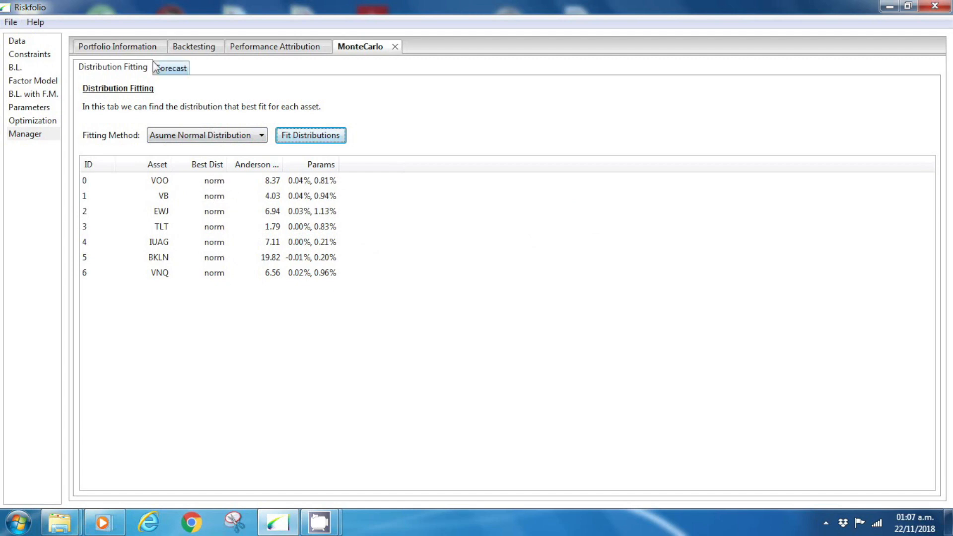
# - Run the Monte Carlo forecast simulation for the Benchmark portfolio with a Gaussian copula, 30 forecasted periods and 10000 scenarios
pyautogui.click(173, 69)
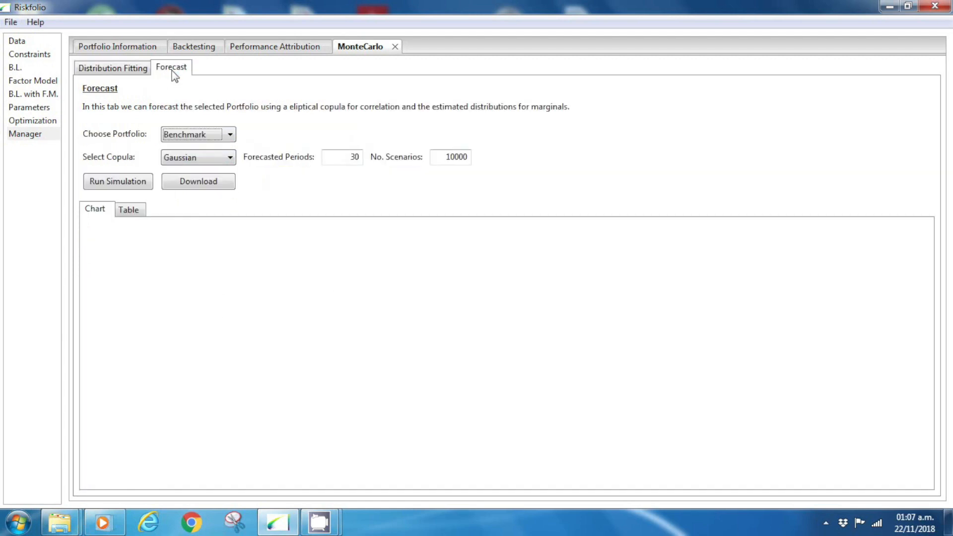
pyautogui.click(231, 136)
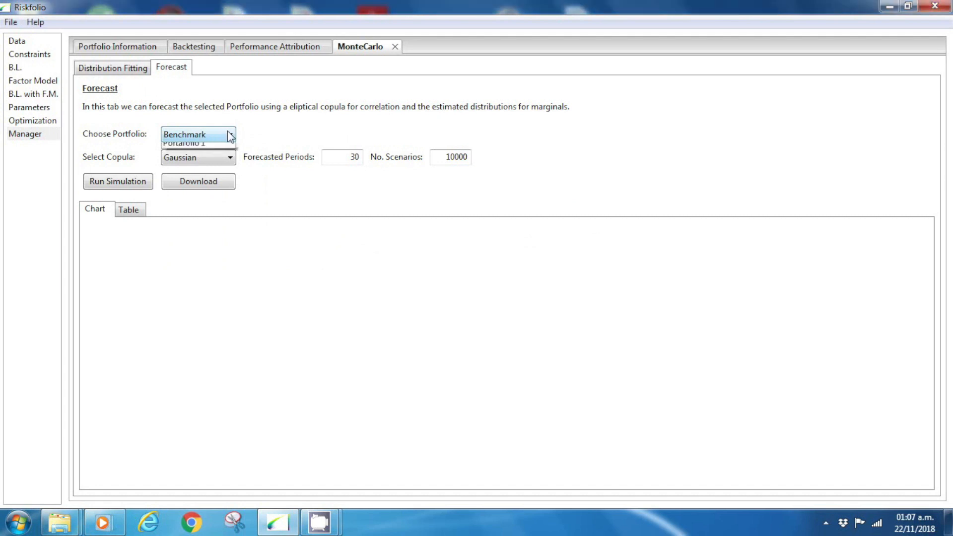
pyautogui.click(231, 135)
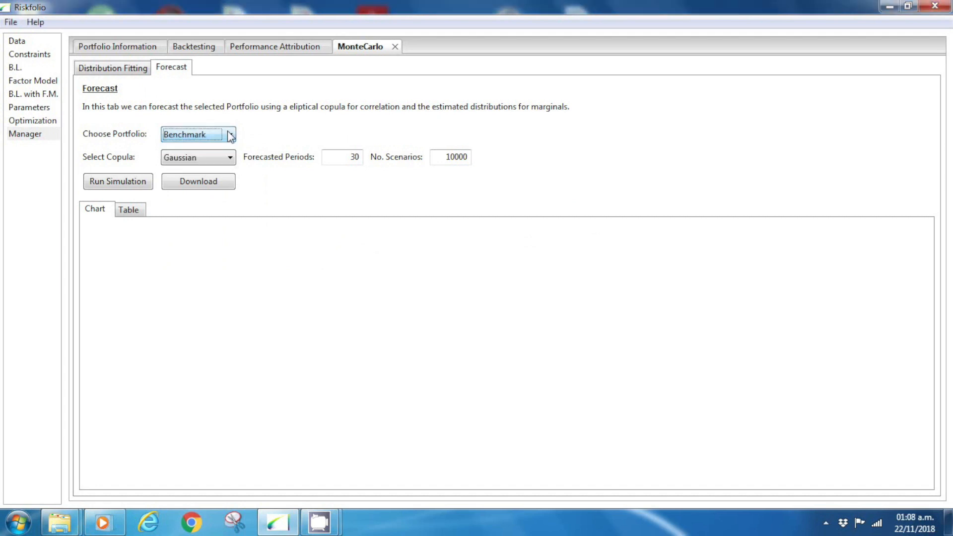
pyautogui.click(226, 161)
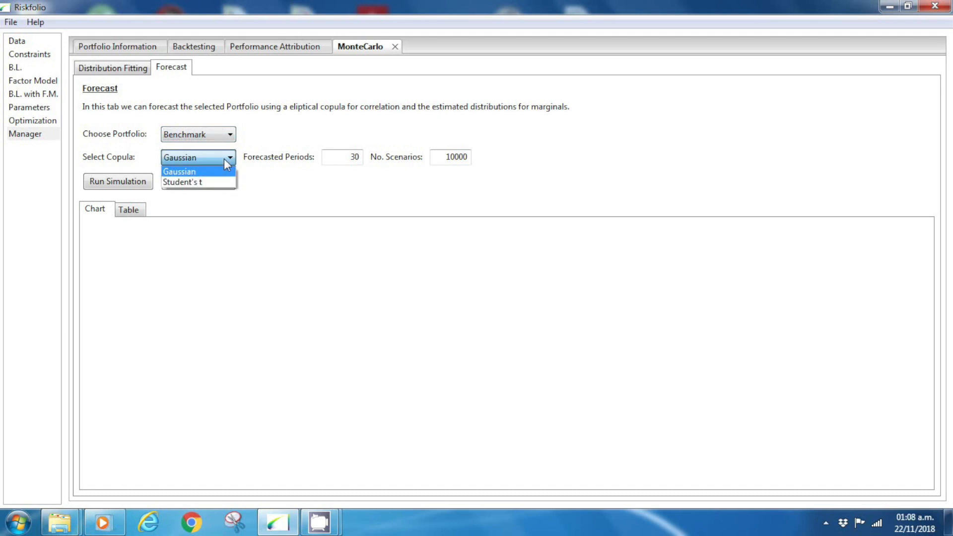
pyautogui.click(224, 159)
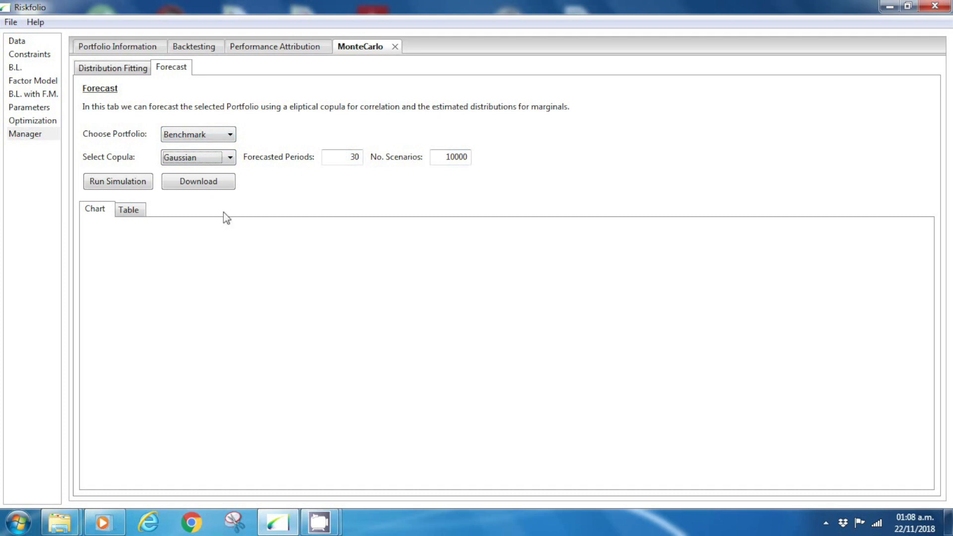
pyautogui.click(110, 182)
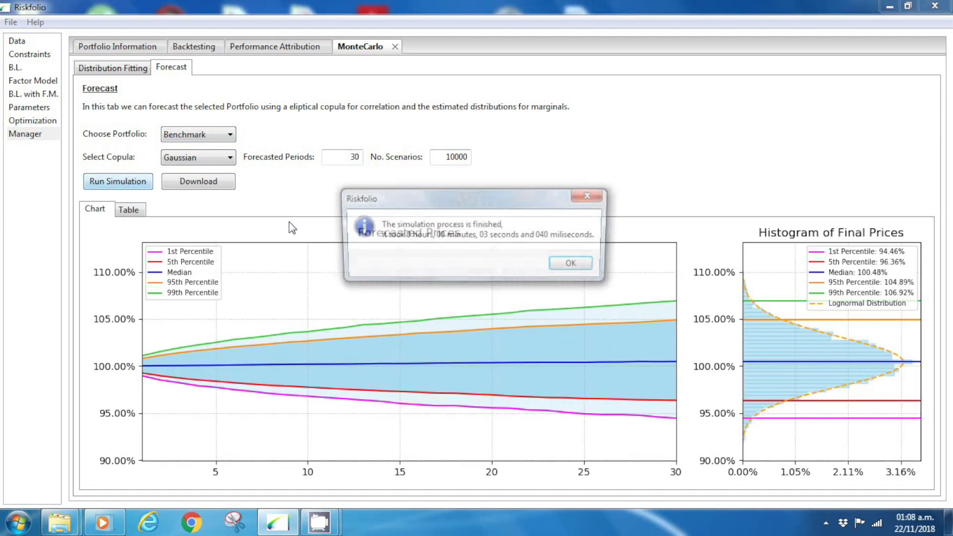
pyautogui.click(575, 265)
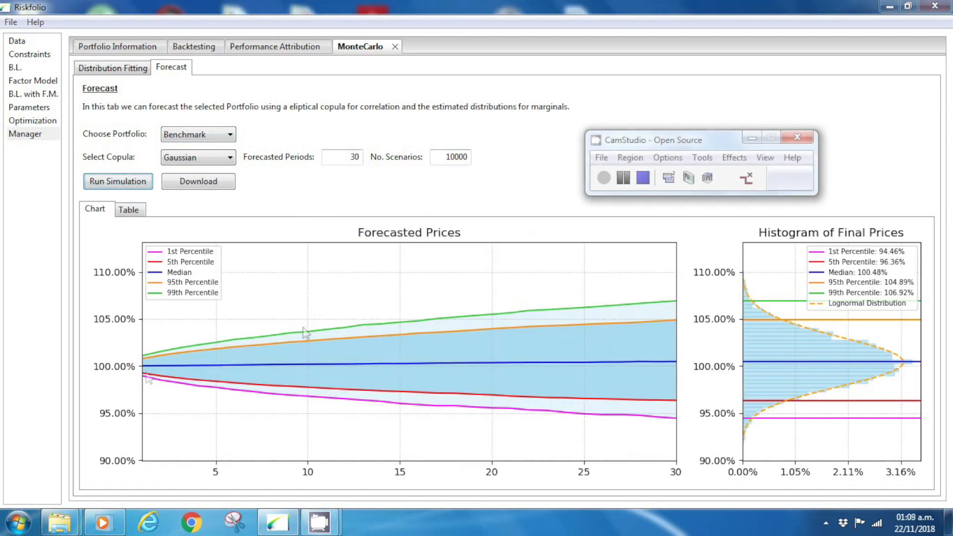